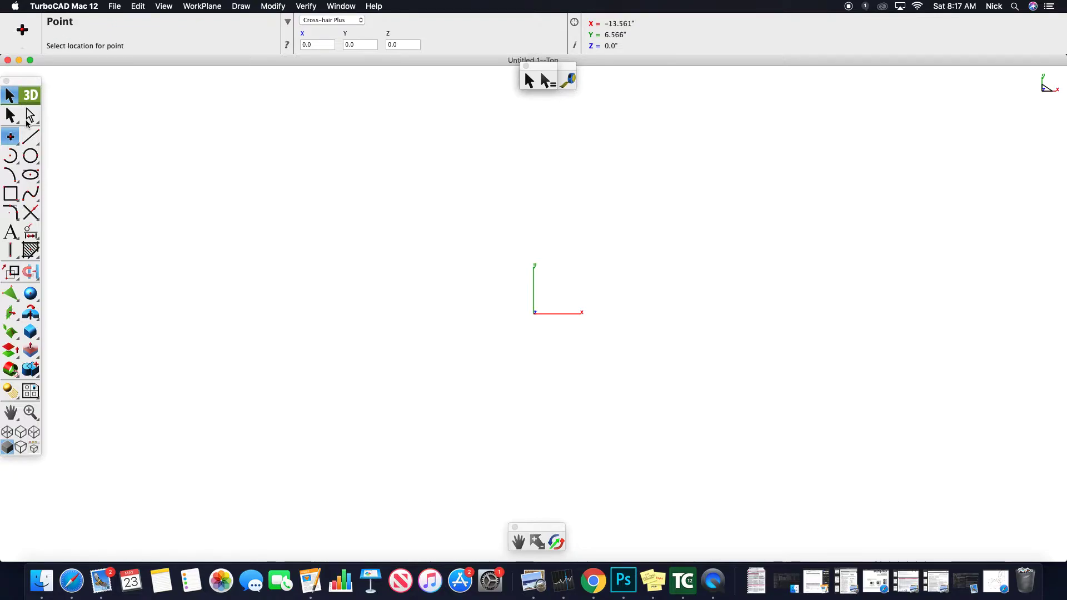
# Step: Nudge the tool palette and request switching the empty drawing from 3D to 2D
pyautogui.moveTo(20, 84); pyautogui.dragTo(30, 82)
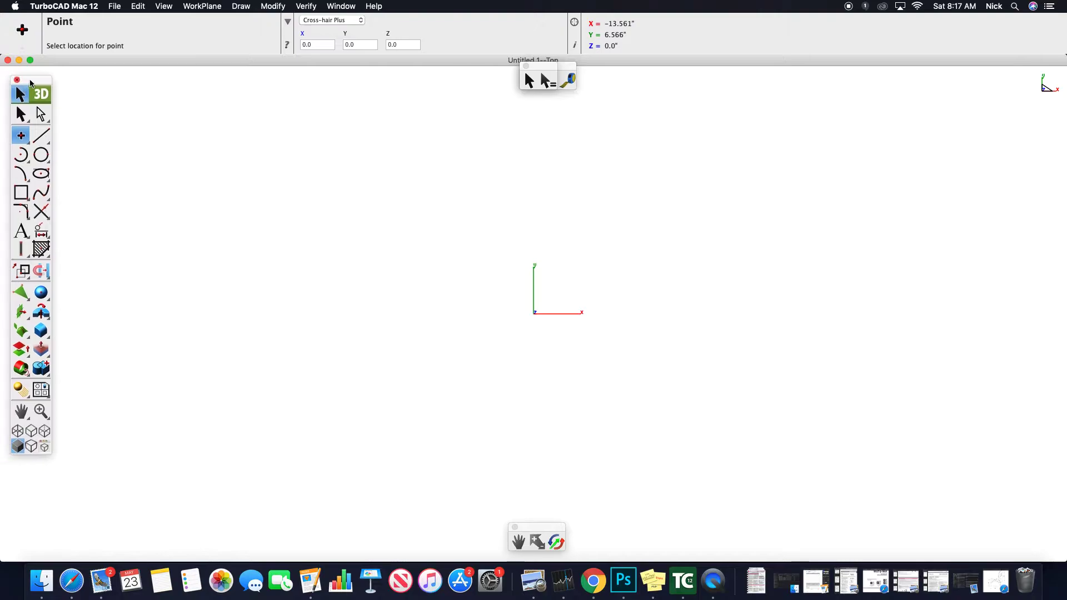
pyautogui.click(39, 96)
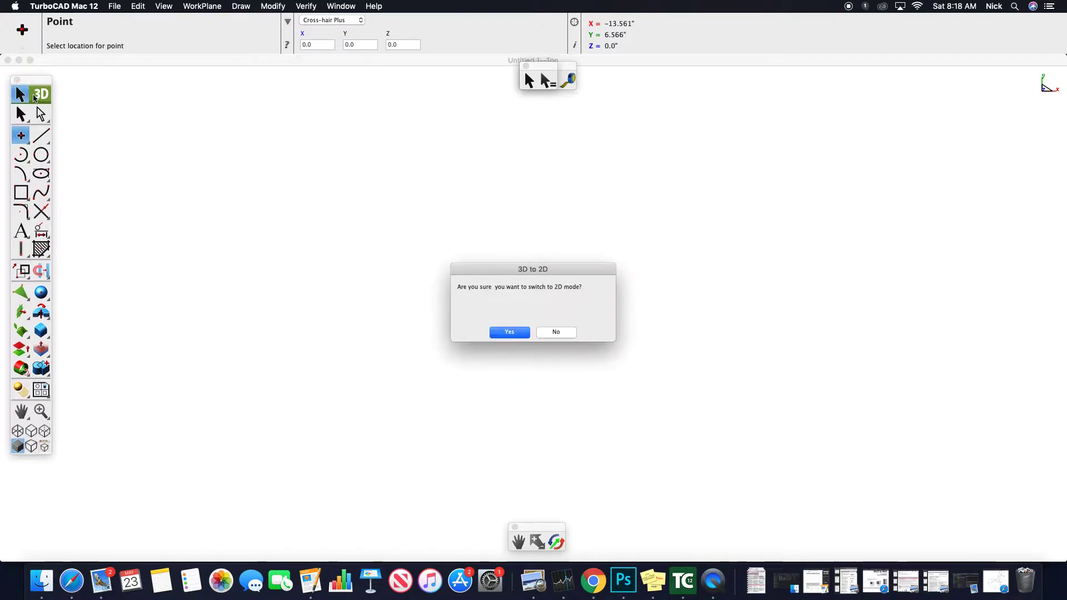
pyautogui.click(549, 333)
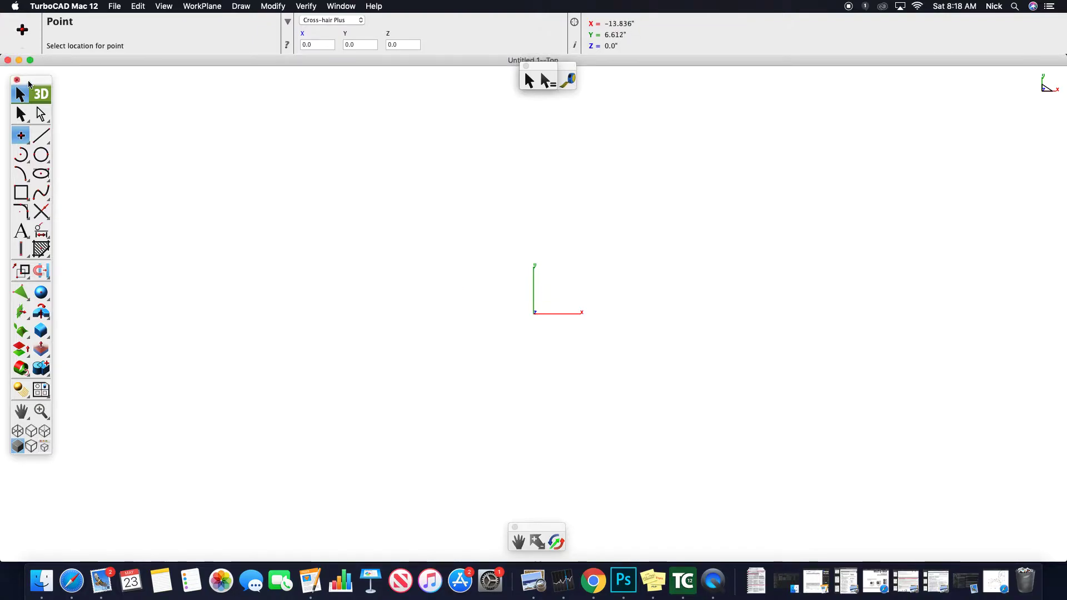
pyautogui.moveTo(20, 80); pyautogui.dragTo(34, 76)
pyautogui.click(55, 92)
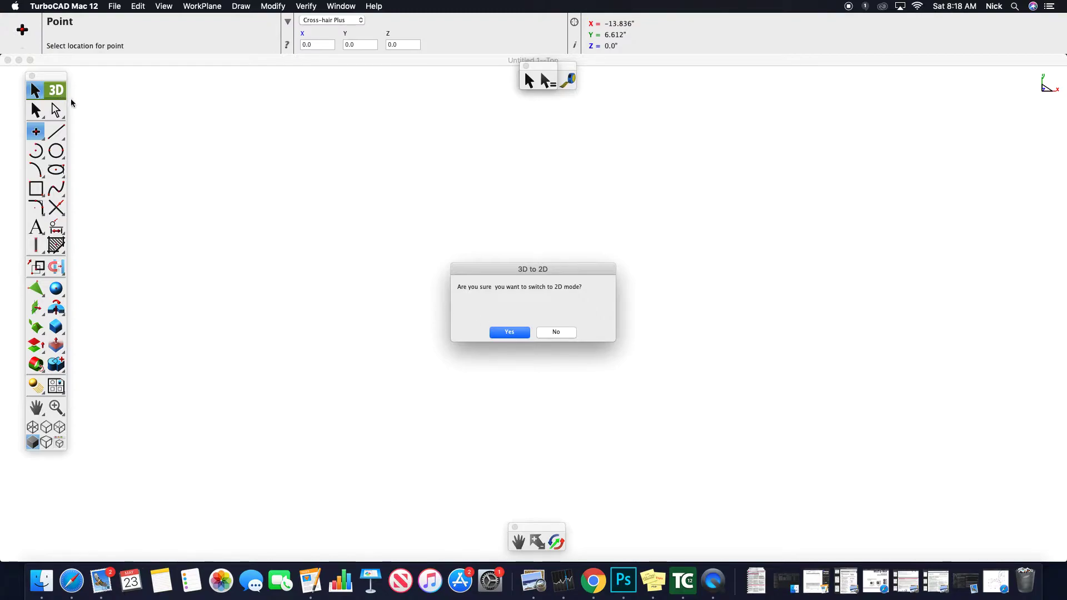
pyautogui.click(519, 335)
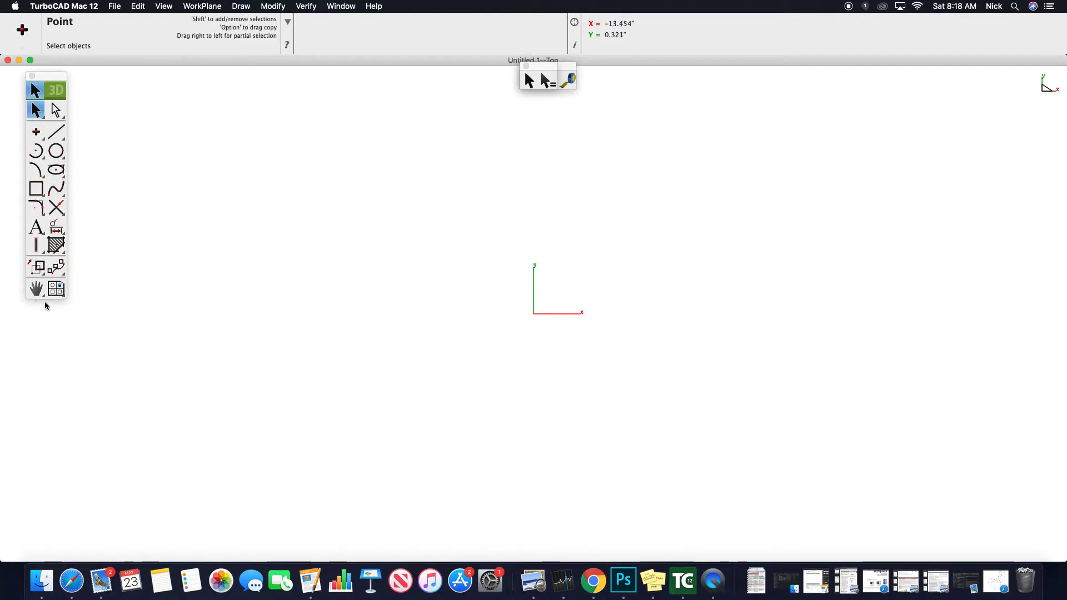
pyautogui.click(55, 90)
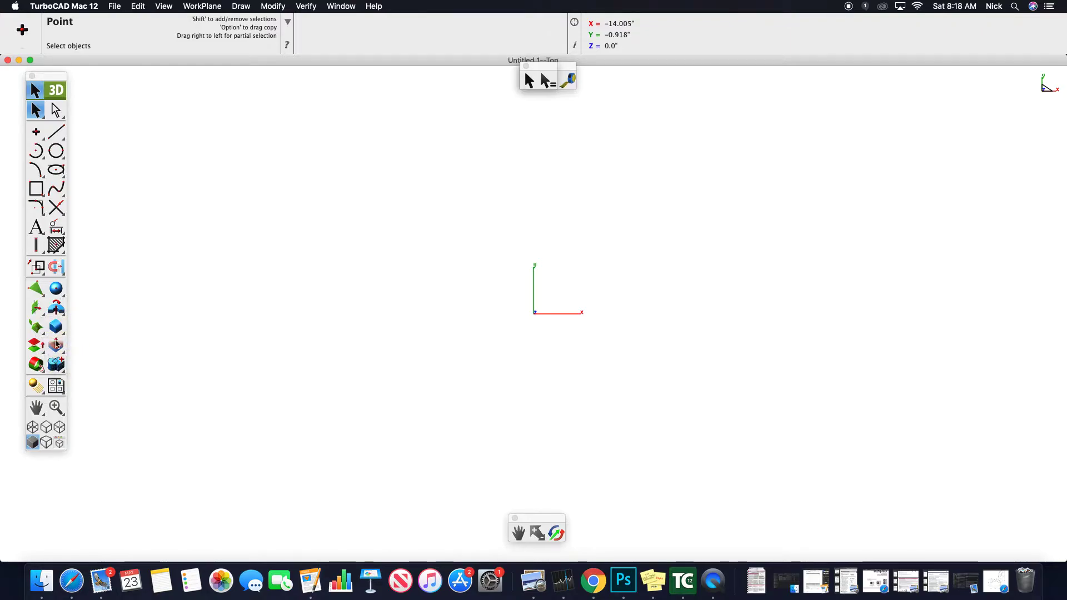
pyautogui.click(55, 92)
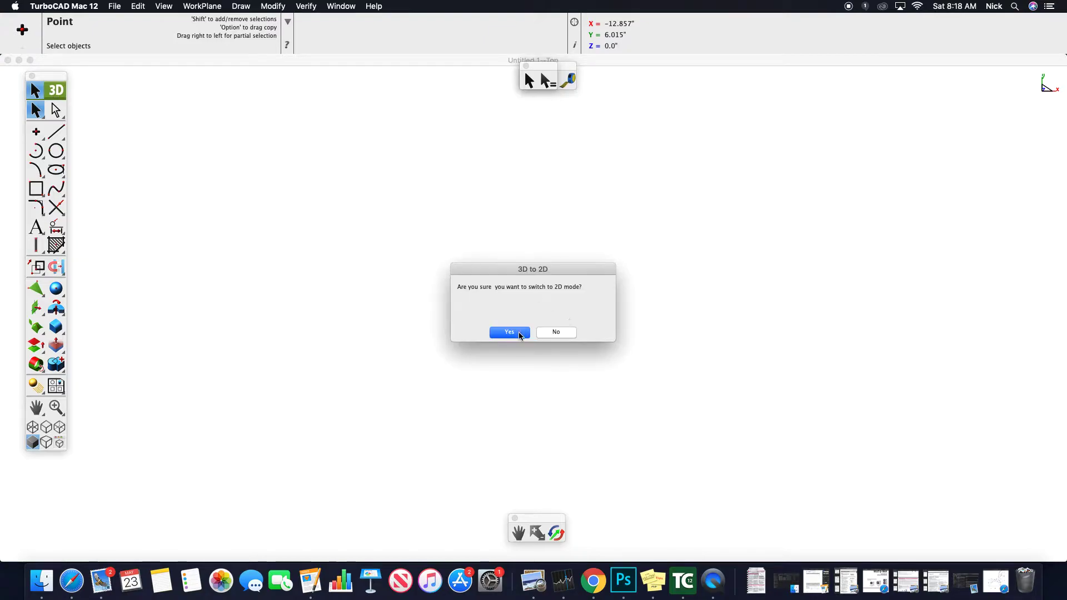
pyautogui.click(519, 333)
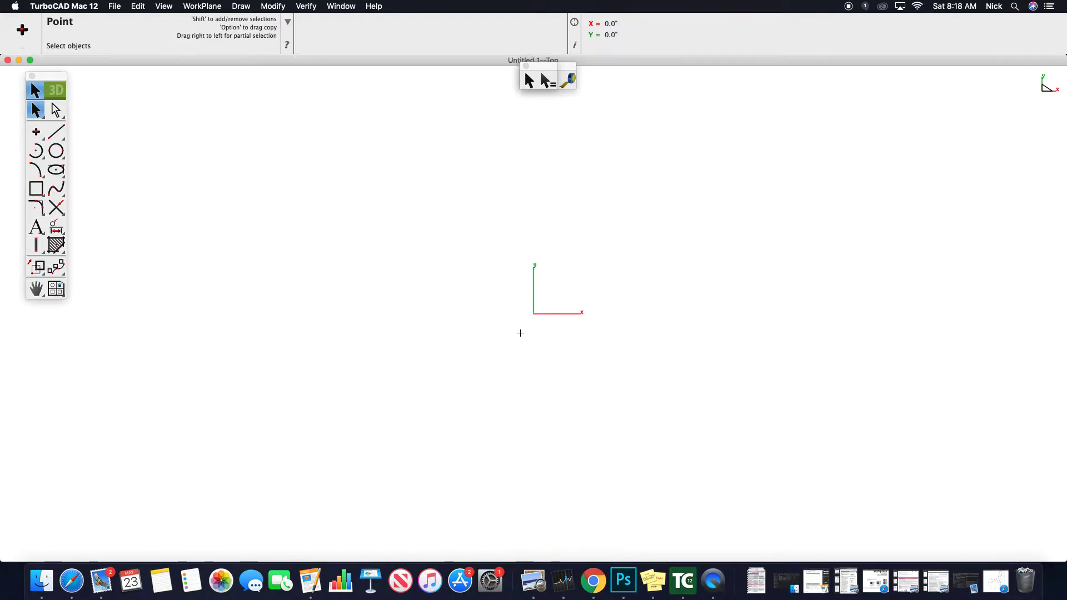
# Step: Activate single Point placement and bring up the point and line tool variants
pyautogui.click(41, 138)
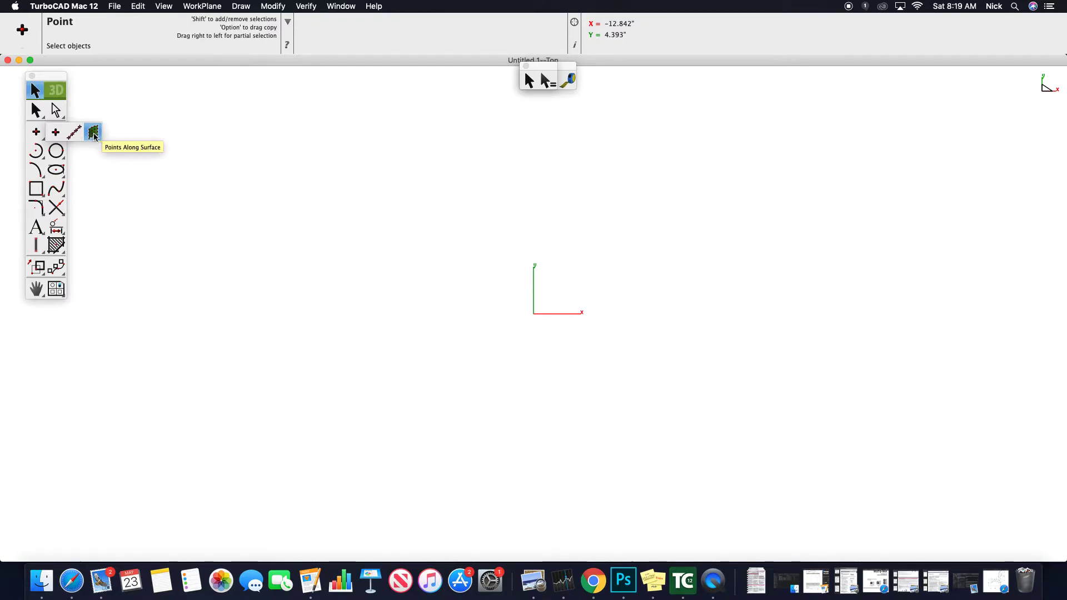
pyautogui.click(36, 136)
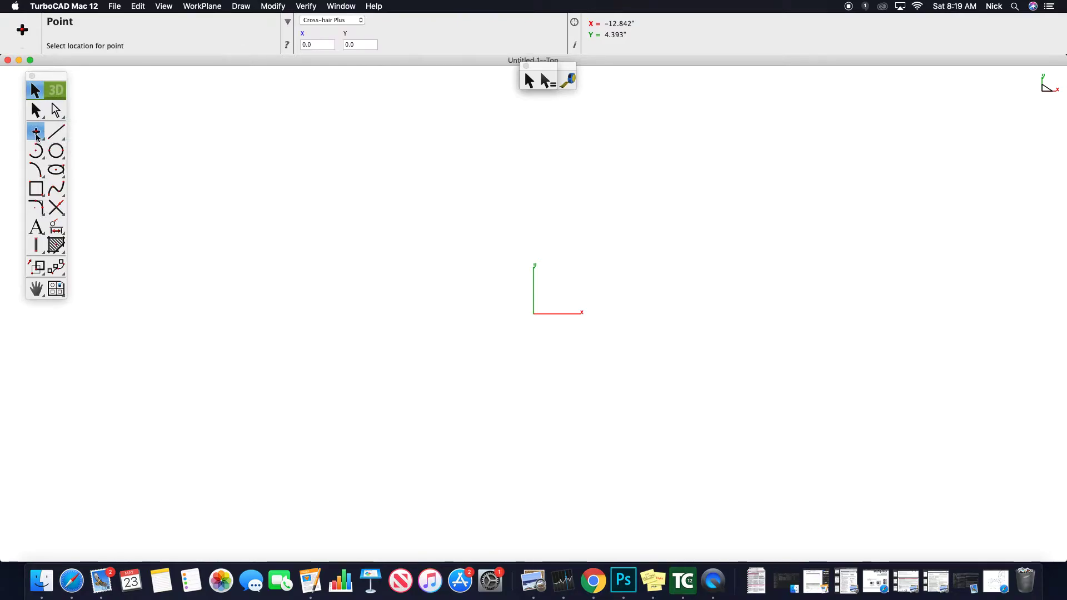
pyautogui.click(40, 141)
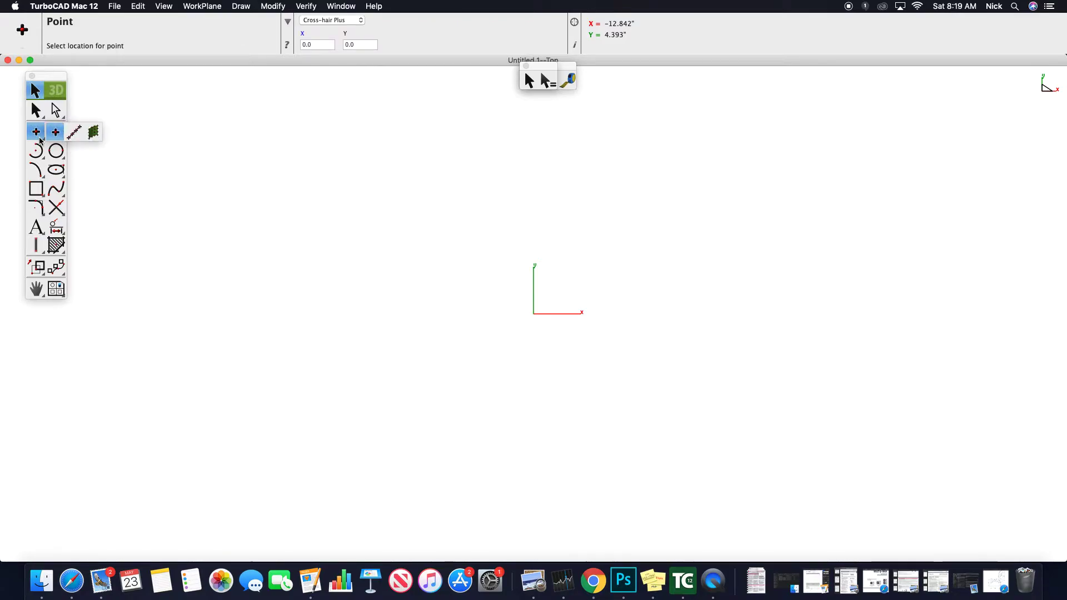
pyautogui.click(62, 139)
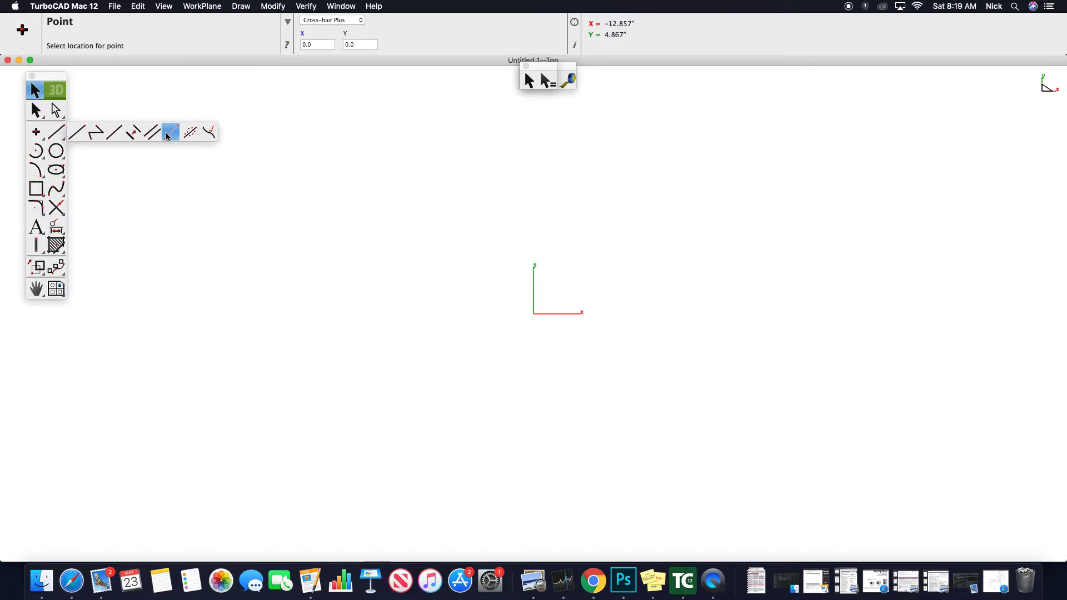
# Step: Choose Perpendicular Line and Center Point Circle as the tool variants, then return to Select
pyautogui.click(207, 137)
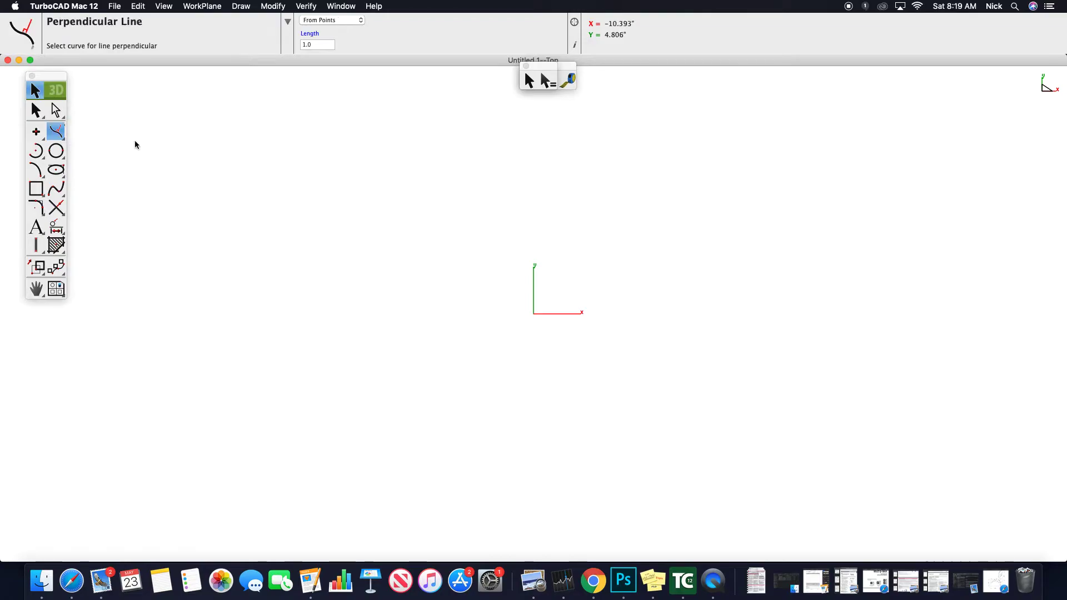
pyautogui.click(55, 154)
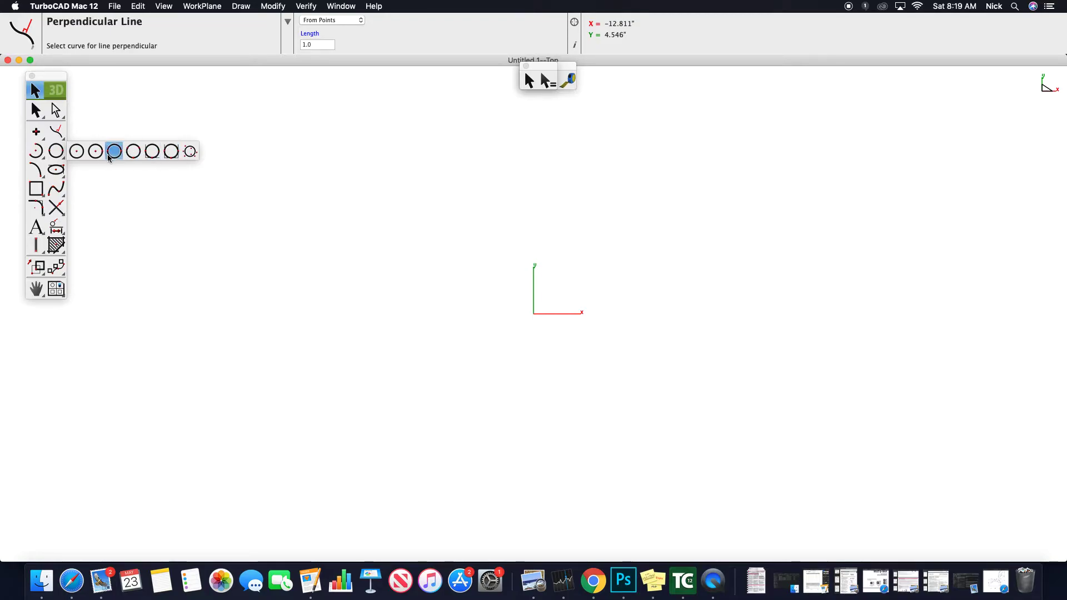
pyautogui.click(35, 134)
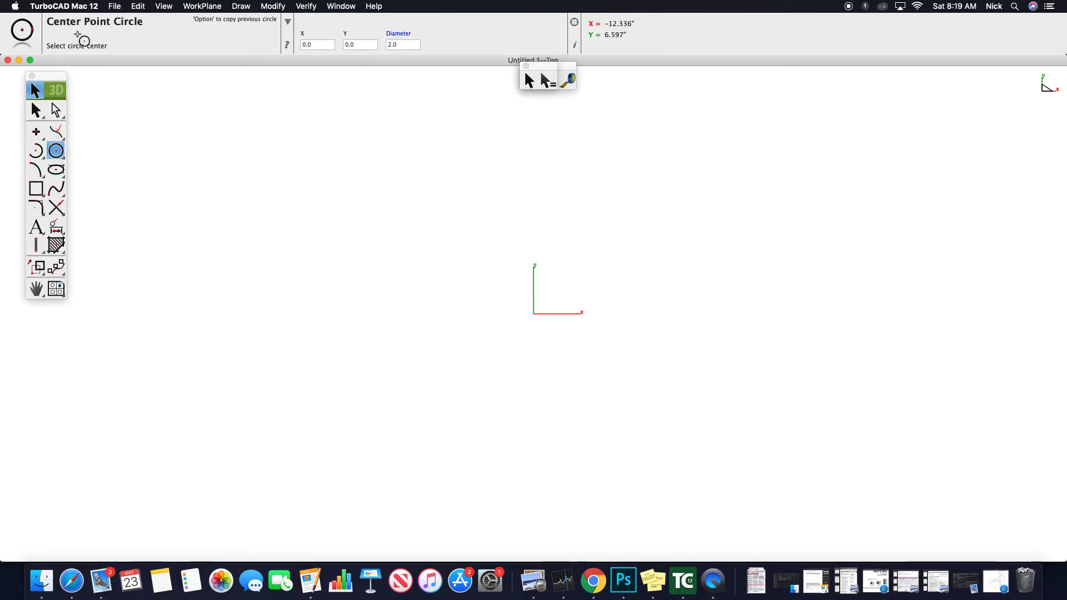
pyautogui.click(36, 110)
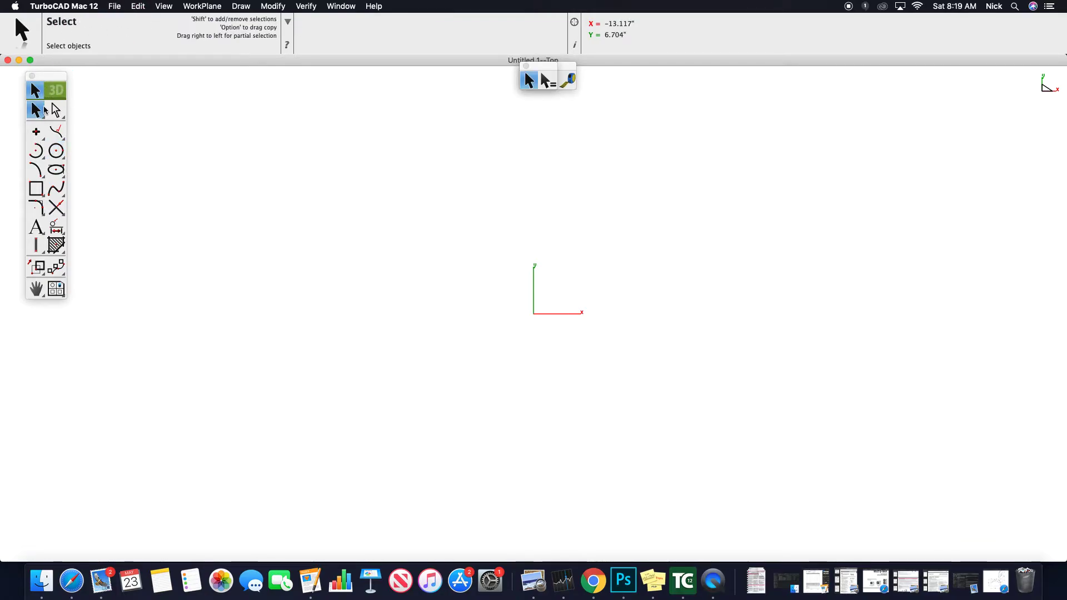
pyautogui.click(115, 6)
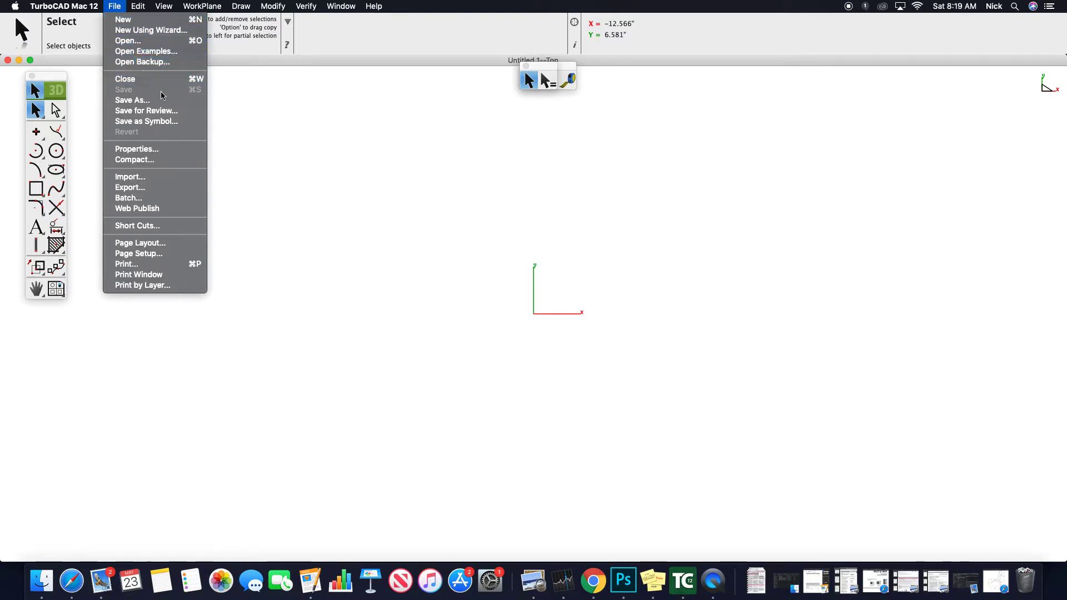
pyautogui.moveTo(139, 5)
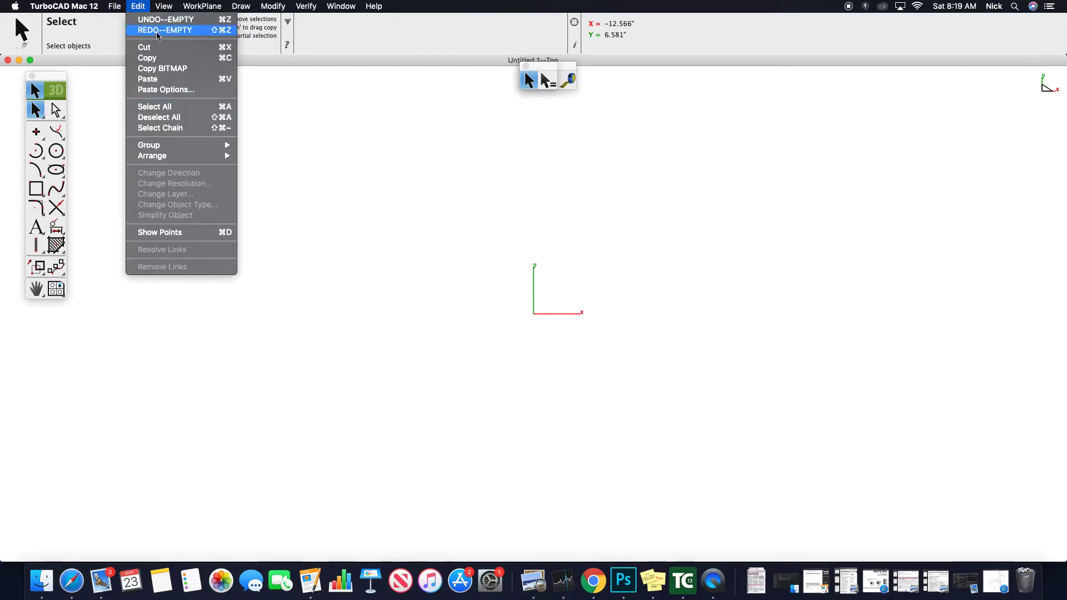
pyautogui.moveTo(206, 145)
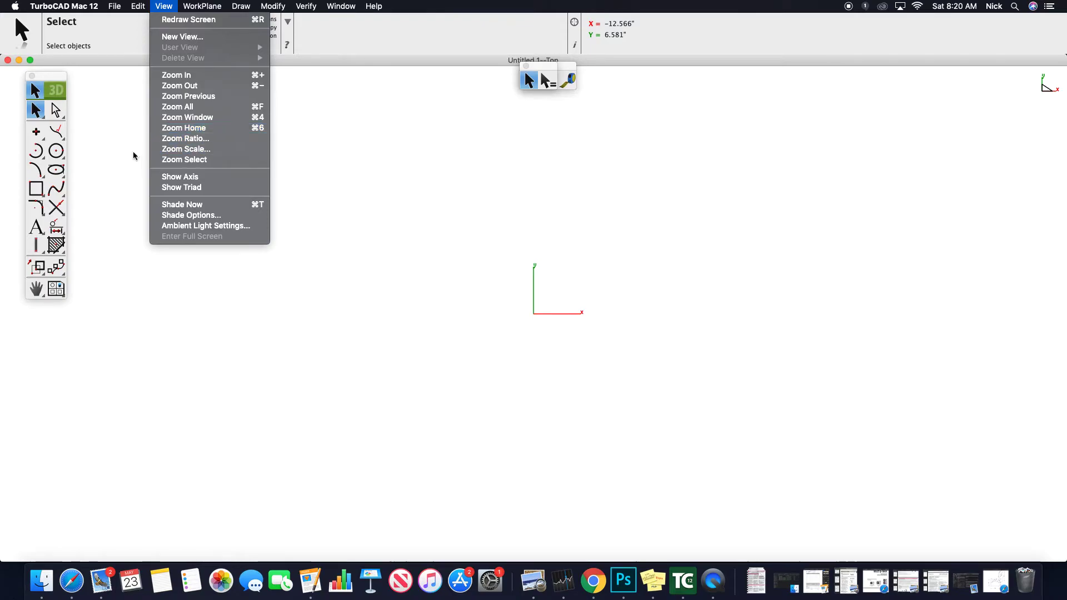
pyautogui.click(37, 170)
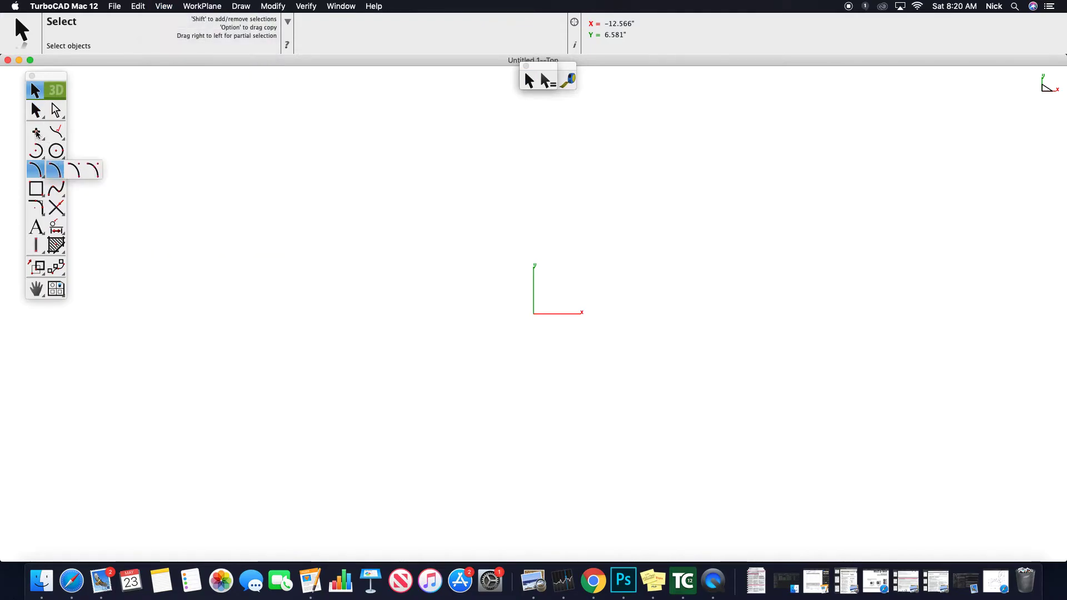
# Step: Draw a short diagonal single line, 3.289 long at 40.659°, above-right of the origin
pyautogui.click(37, 132)
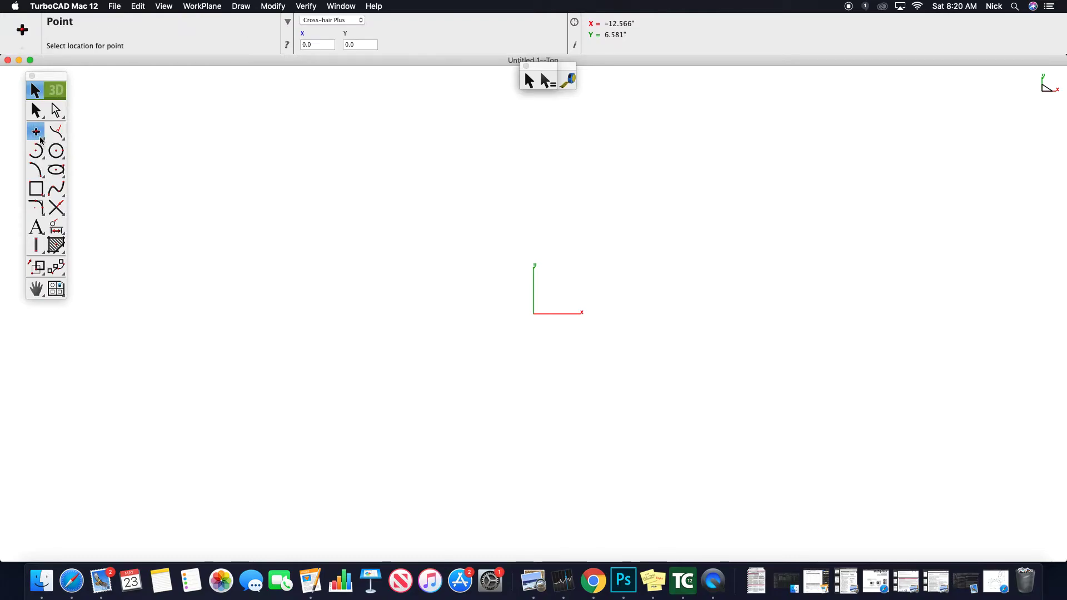
pyautogui.moveTo(57, 132); pyautogui.dragTo(76, 132)
pyautogui.click(567, 272)
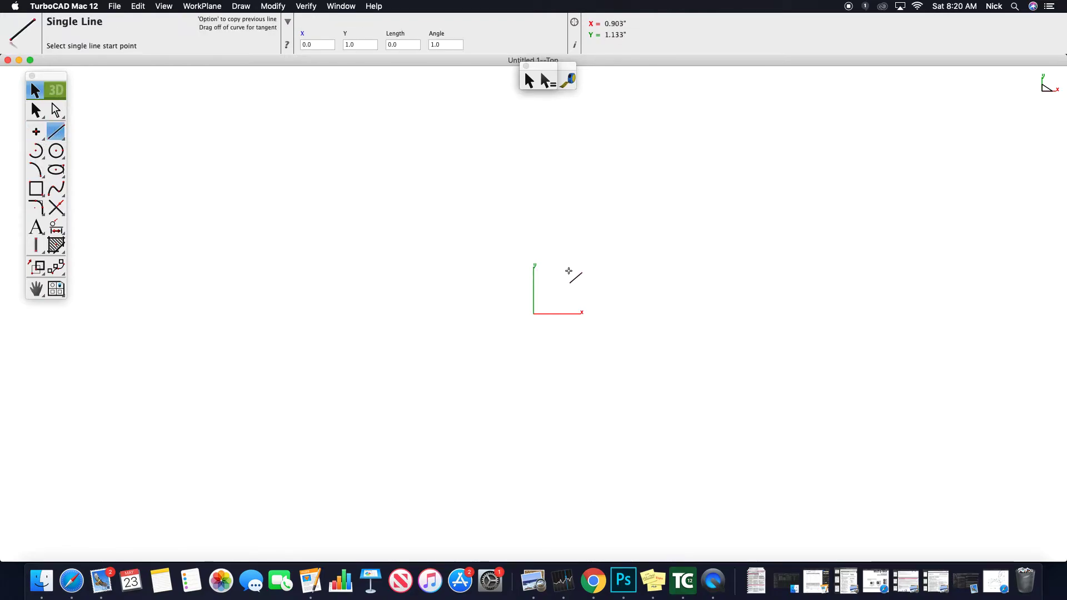
pyautogui.click(657, 197)
# Step: Switch to Select and use View > Zoom Home to bring the line back into view
pyautogui.scroll(-10, 663, 231)
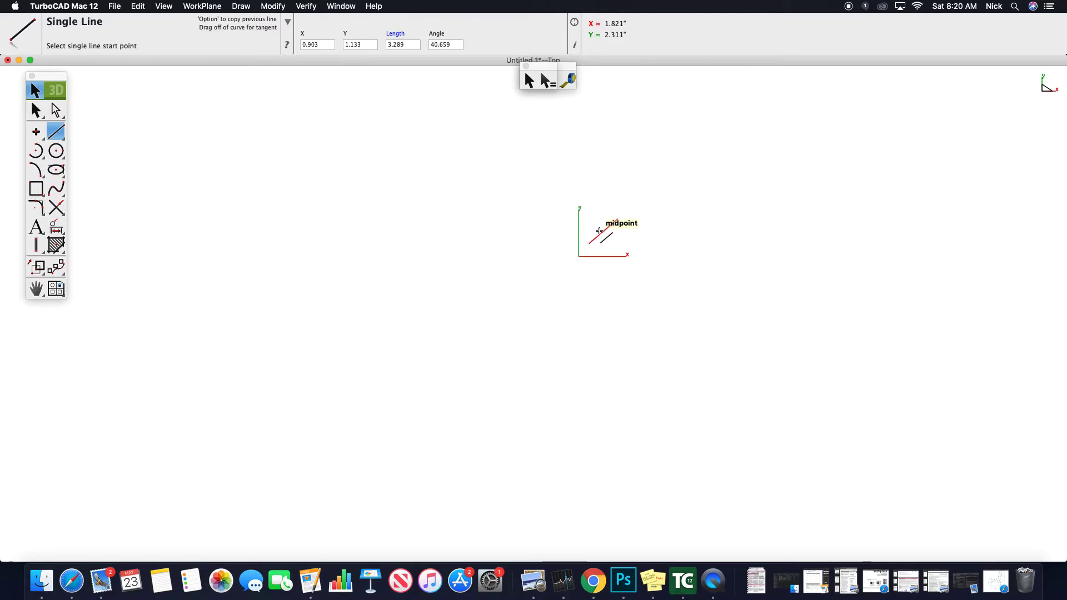
pyautogui.scroll(-5, 538, 233)
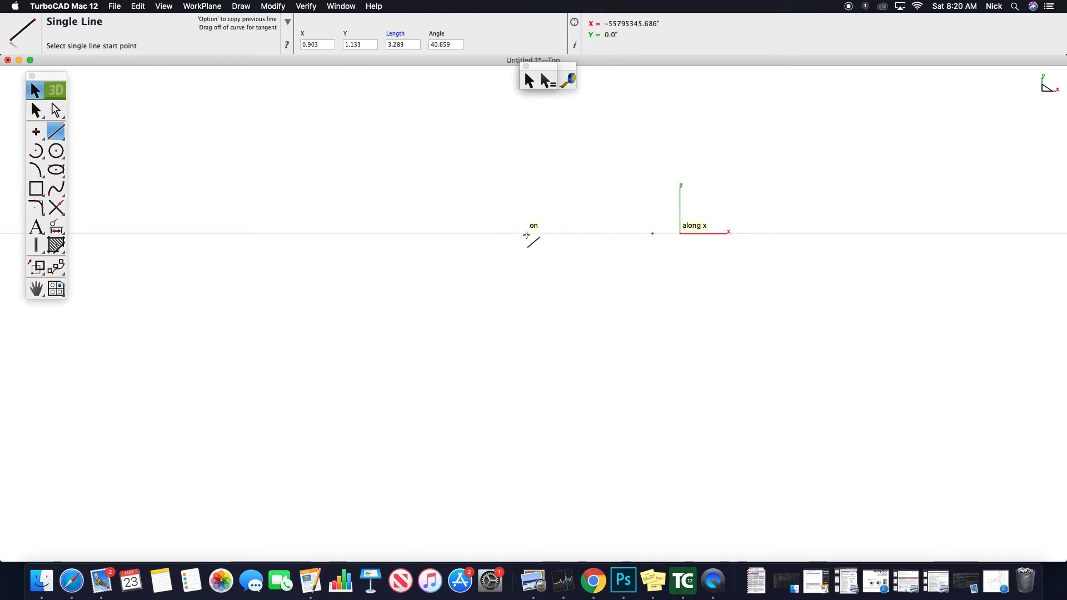
pyautogui.scroll(-3, 527, 235)
pyautogui.scroll(-2, 84, 228)
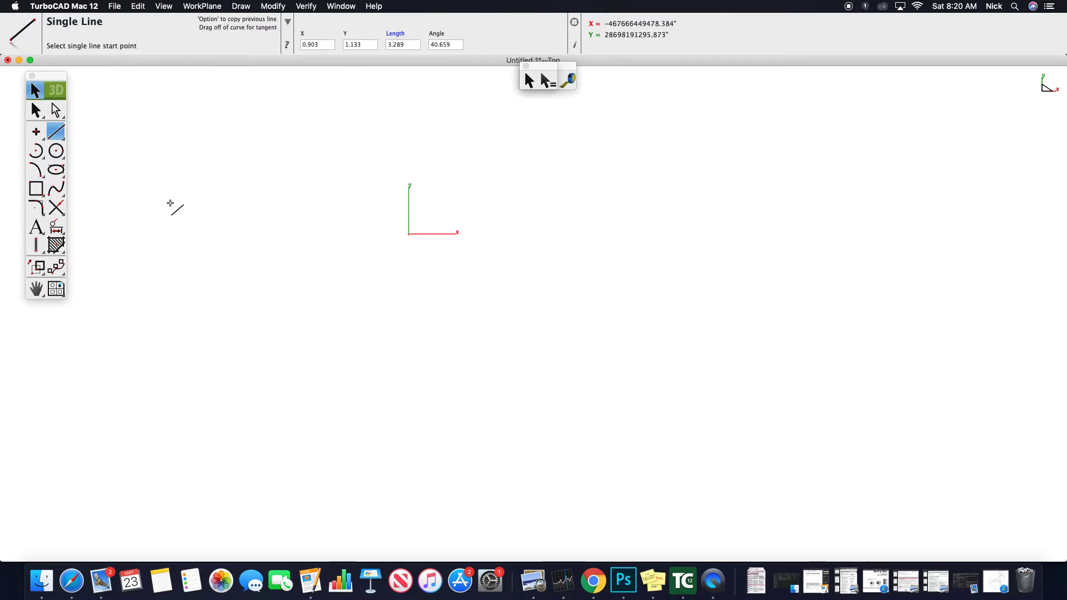
pyautogui.click(36, 110)
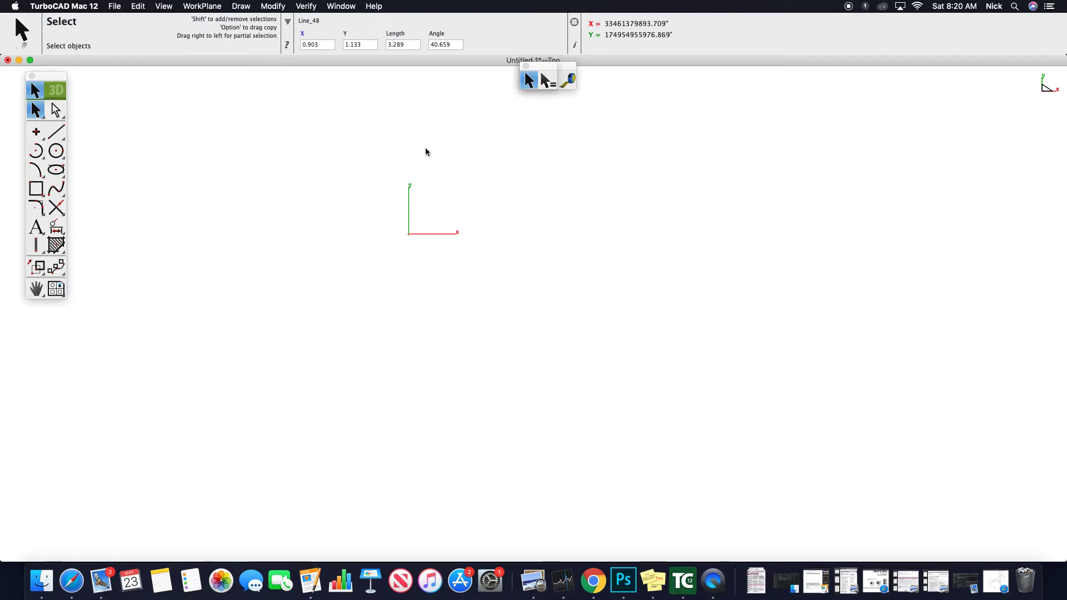
pyautogui.scroll(3, 425, 148)
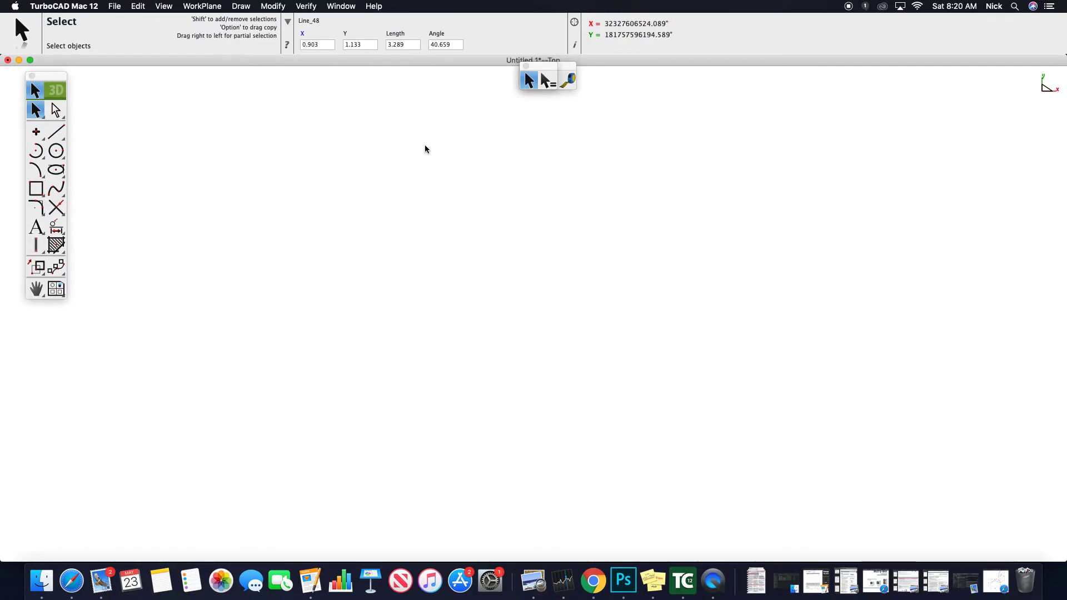
pyautogui.scroll(-3, 425, 147)
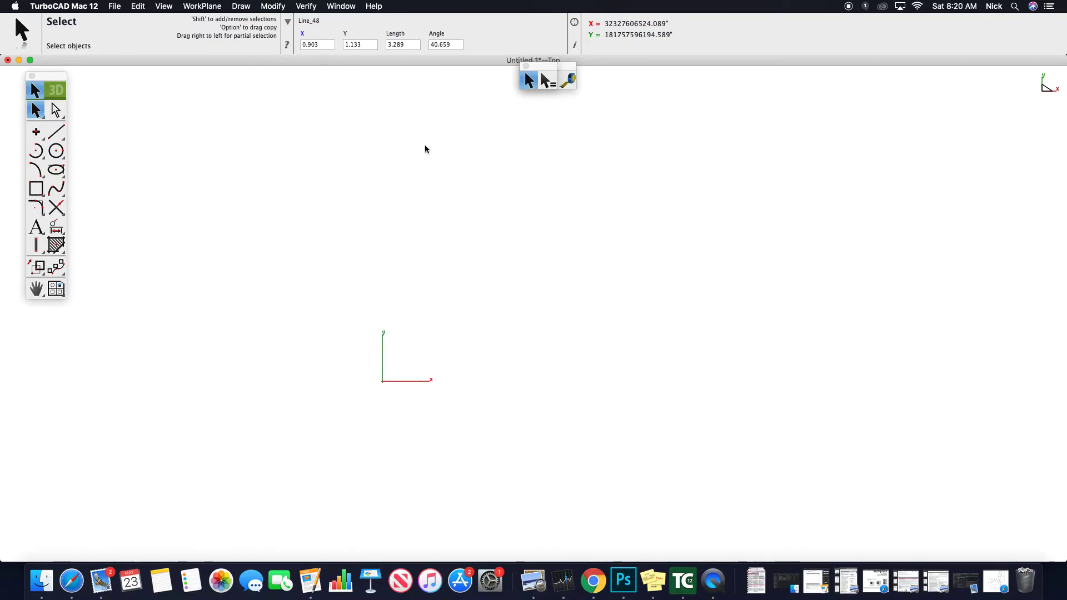
pyautogui.click(167, 6)
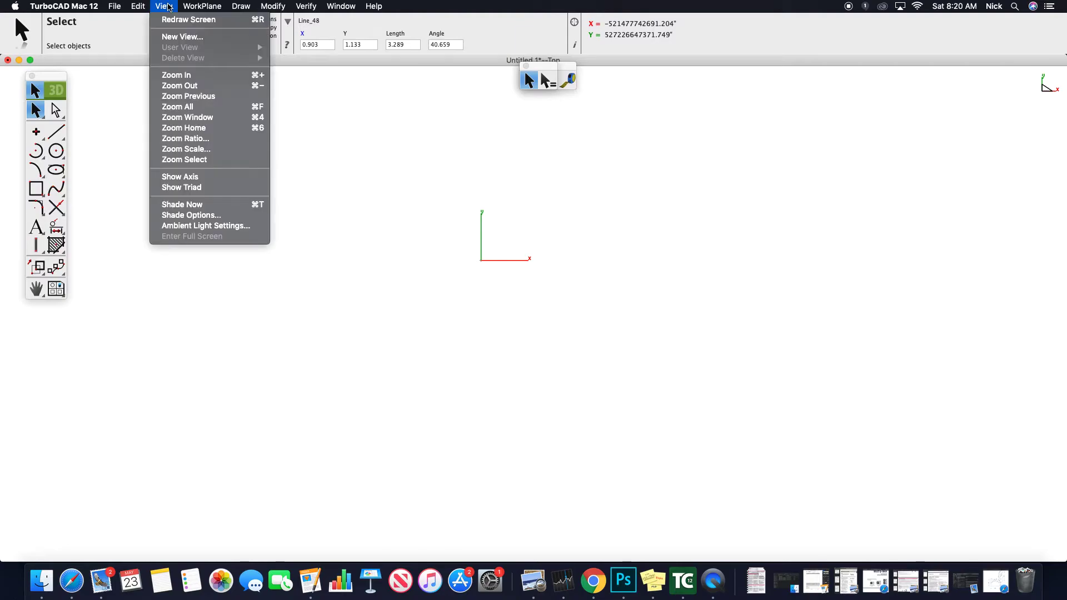
pyautogui.click(238, 130)
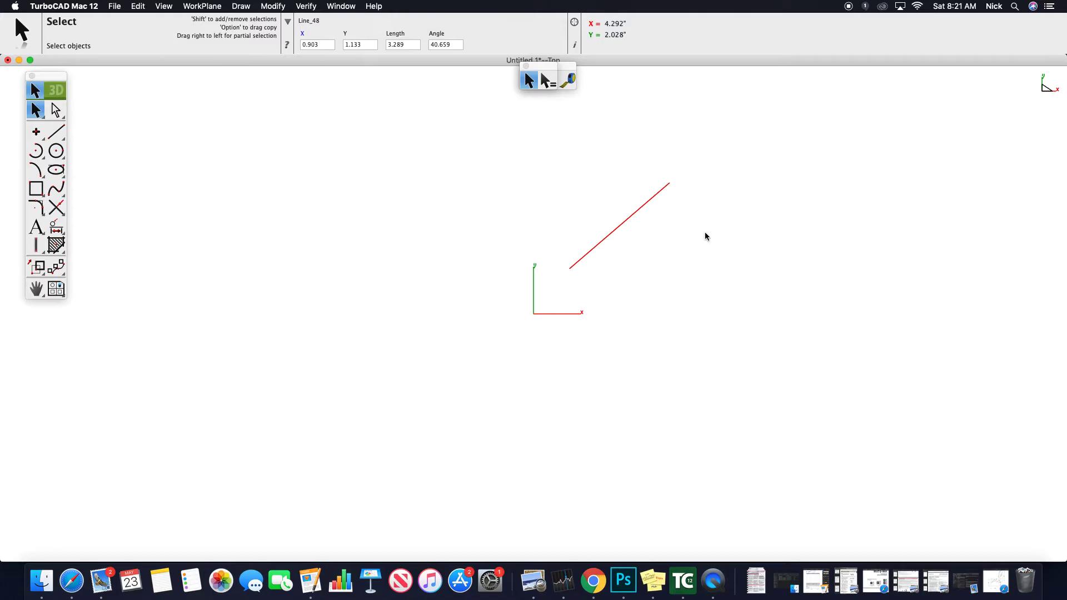
# Step: Turn WorkPlane > Show Grid on, then off again
pyautogui.click(168, 5)
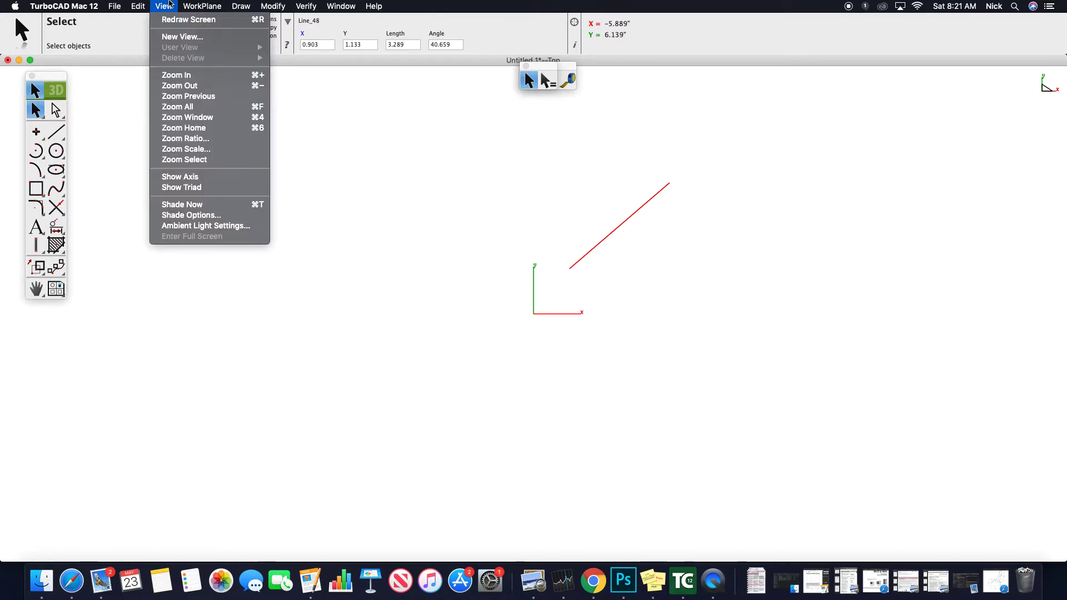
pyautogui.moveTo(220, 5)
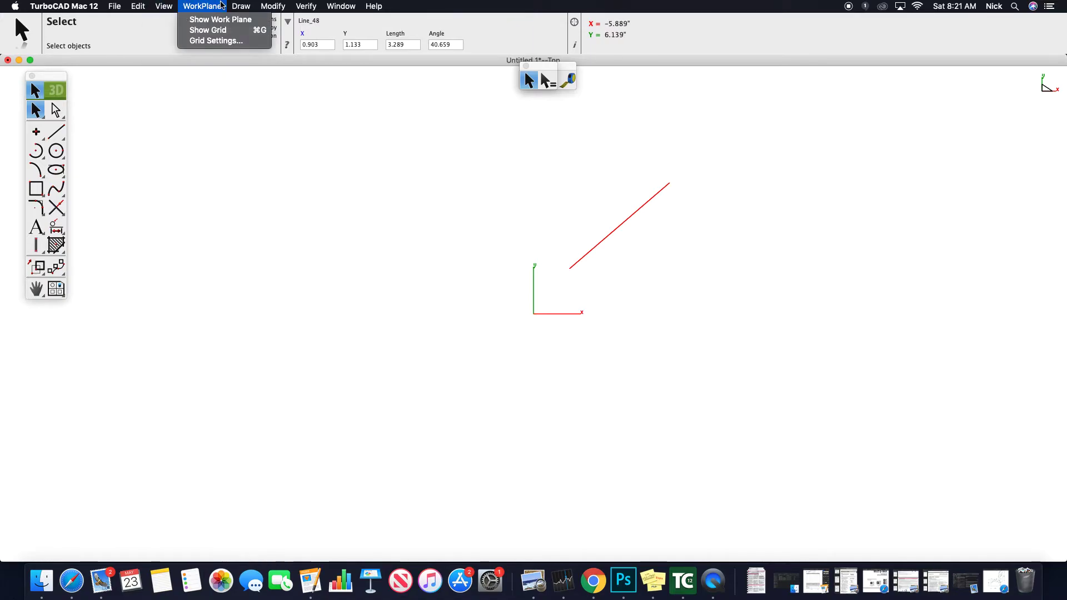
pyautogui.click(225, 31)
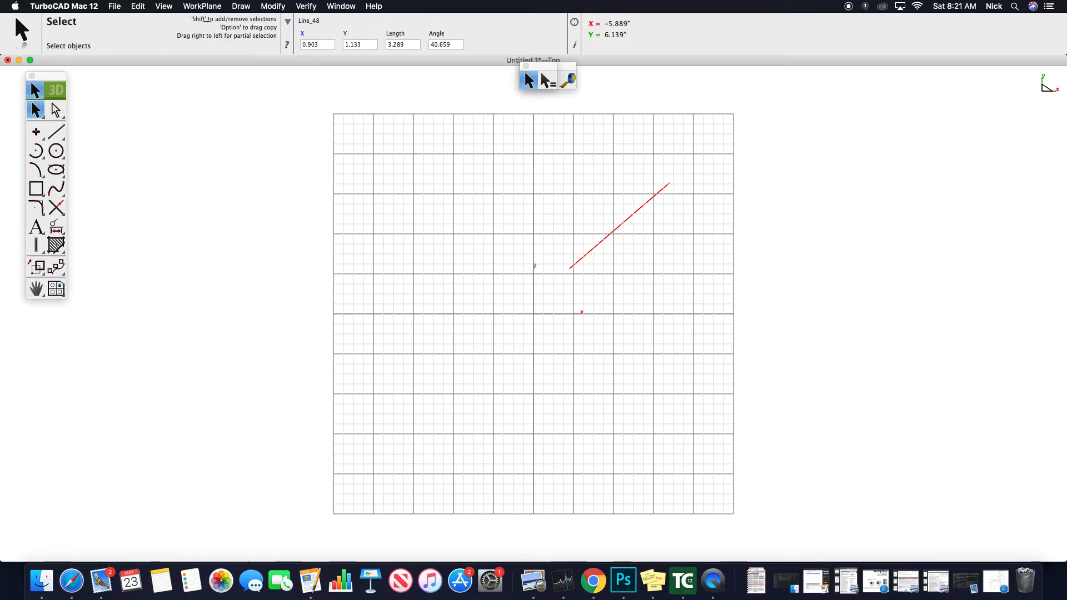
pyautogui.click(204, 5)
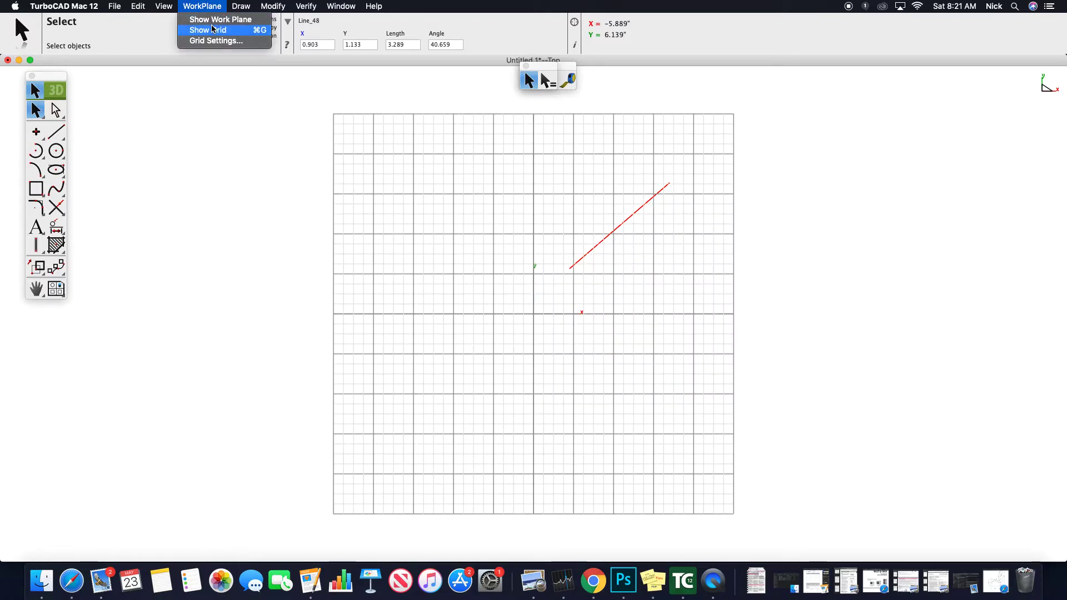
pyautogui.click(212, 30)
# Step: Review the WorkPlane Grid Settings dialog and close it unchanged
pyautogui.click(202, 6)
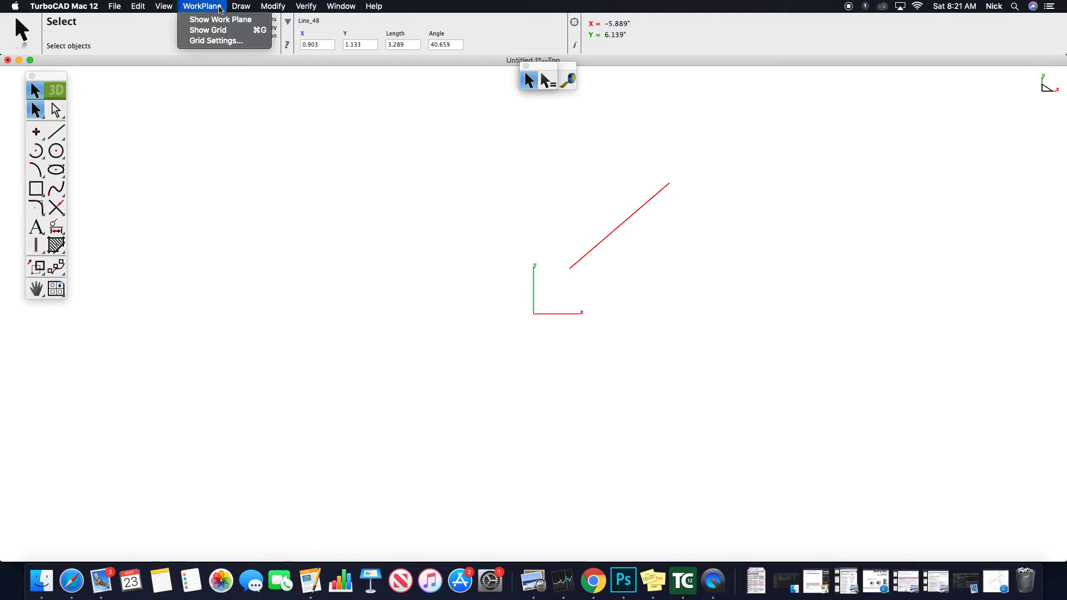
pyautogui.click(215, 43)
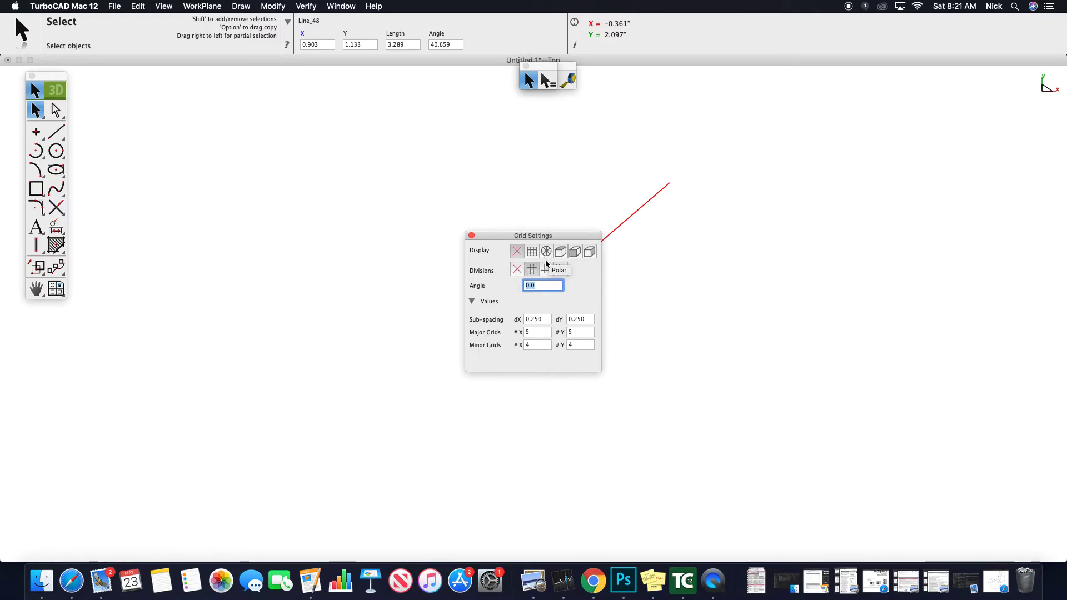
pyautogui.click(471, 236)
pyautogui.click(168, 6)
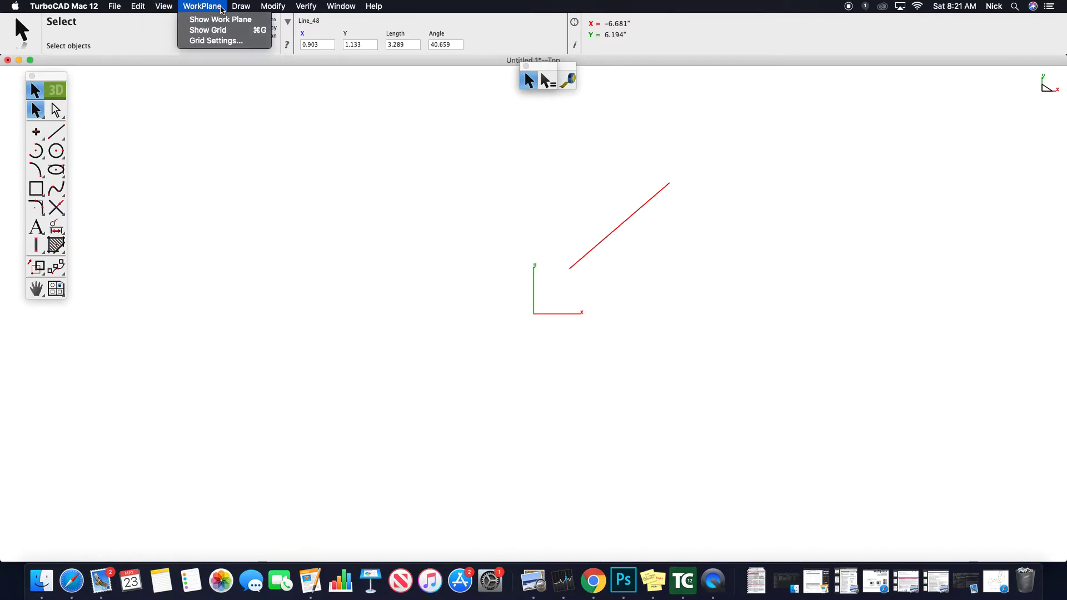
pyautogui.moveTo(246, 9)
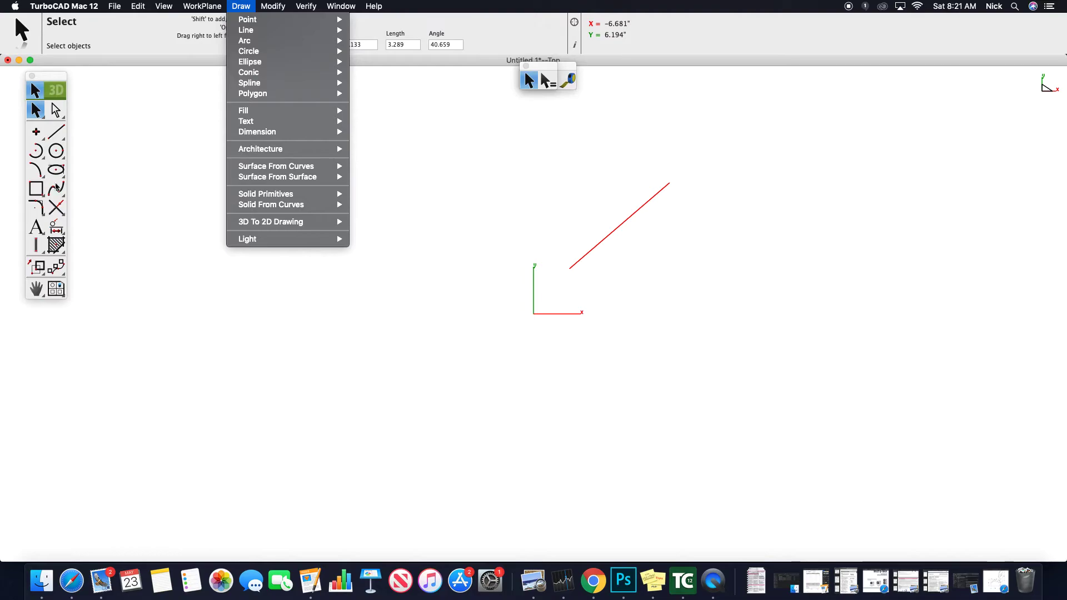
# Step: Browse the Draw menu's Arc, Circle, Spline, Polygon and Fill submenus
pyautogui.moveTo(284, 22)
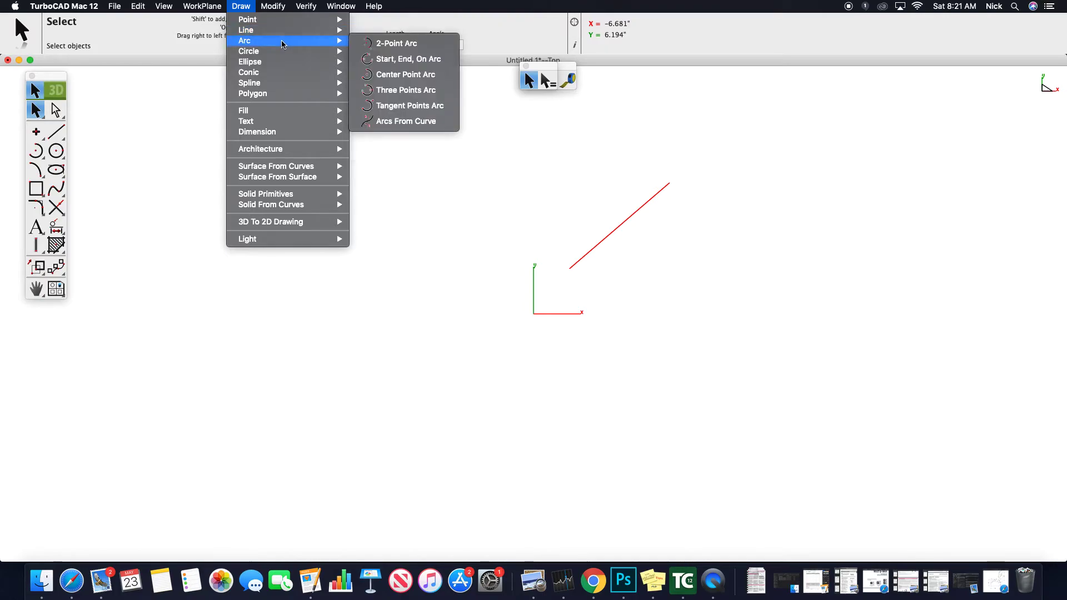
pyautogui.moveTo(286, 53)
pyautogui.moveTo(296, 86)
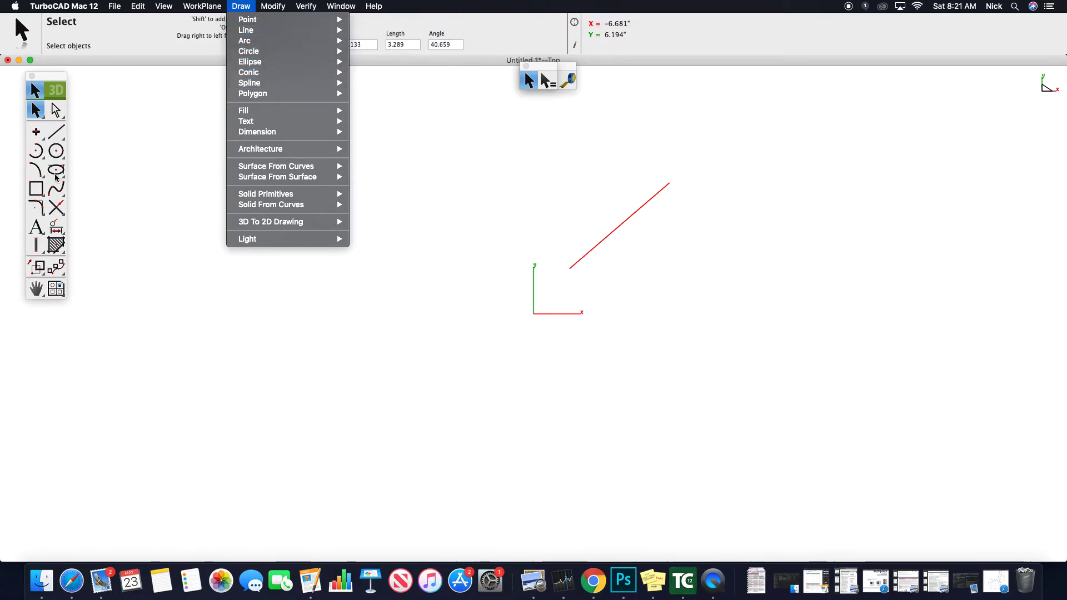
pyautogui.moveTo(326, 96)
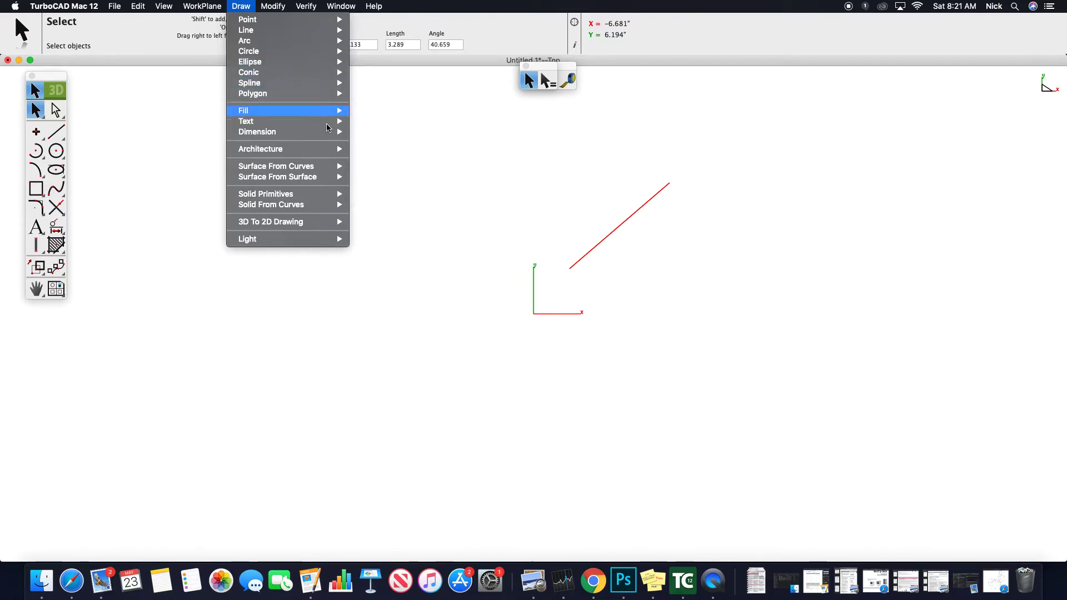
pyautogui.moveTo(307, 152)
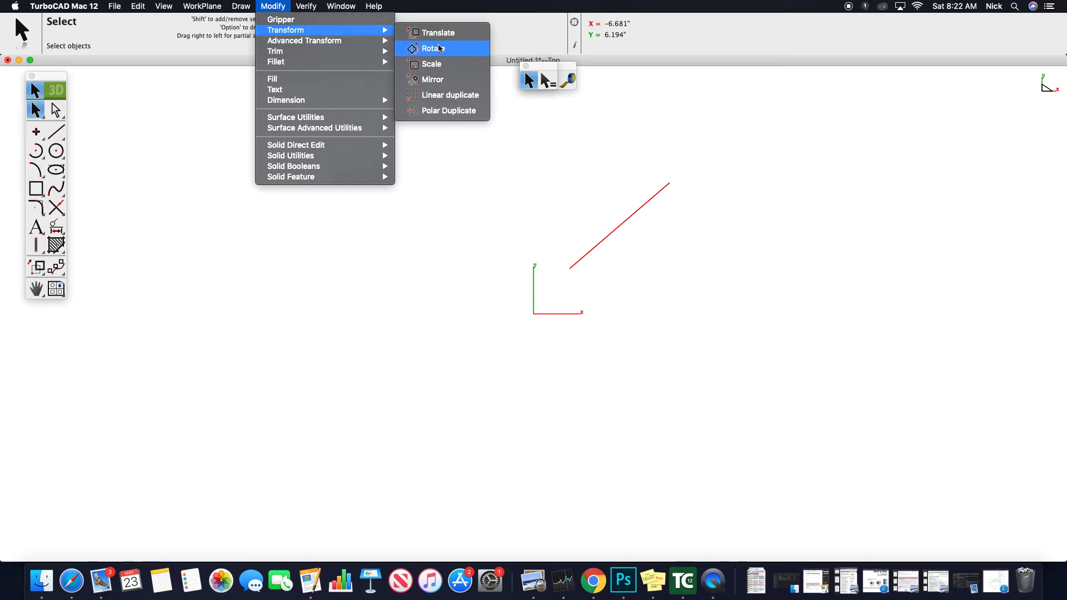
# Step: Browse the Modify menu's Transform and Fillet submenus, then dismiss the menu
pyautogui.moveTo(343, 55)
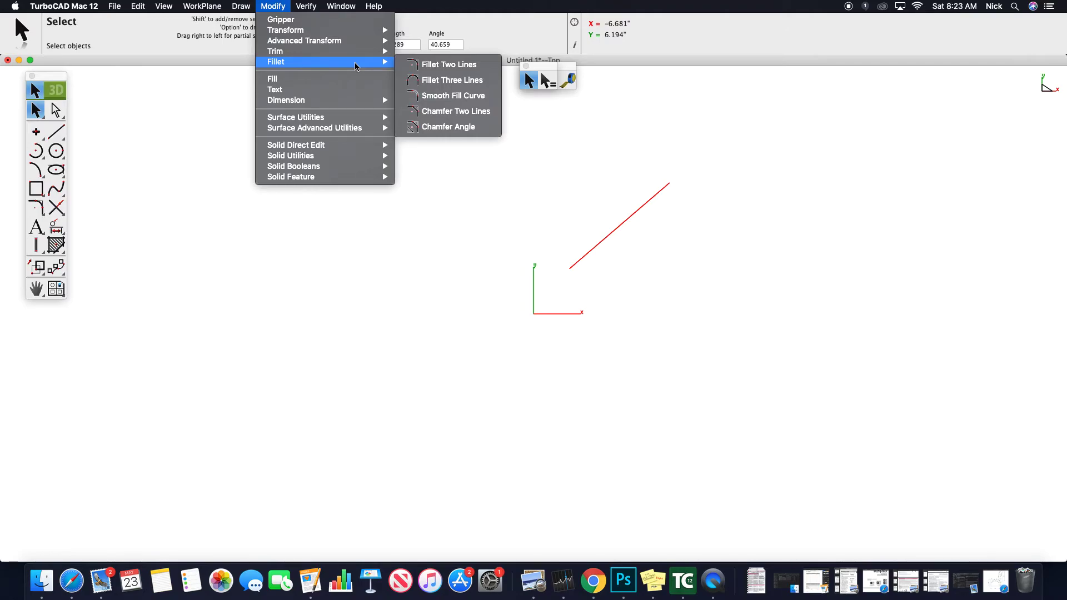
# Step: Draw a single line from the existing line's upper end down-right at -45°
pyautogui.click(56, 132)
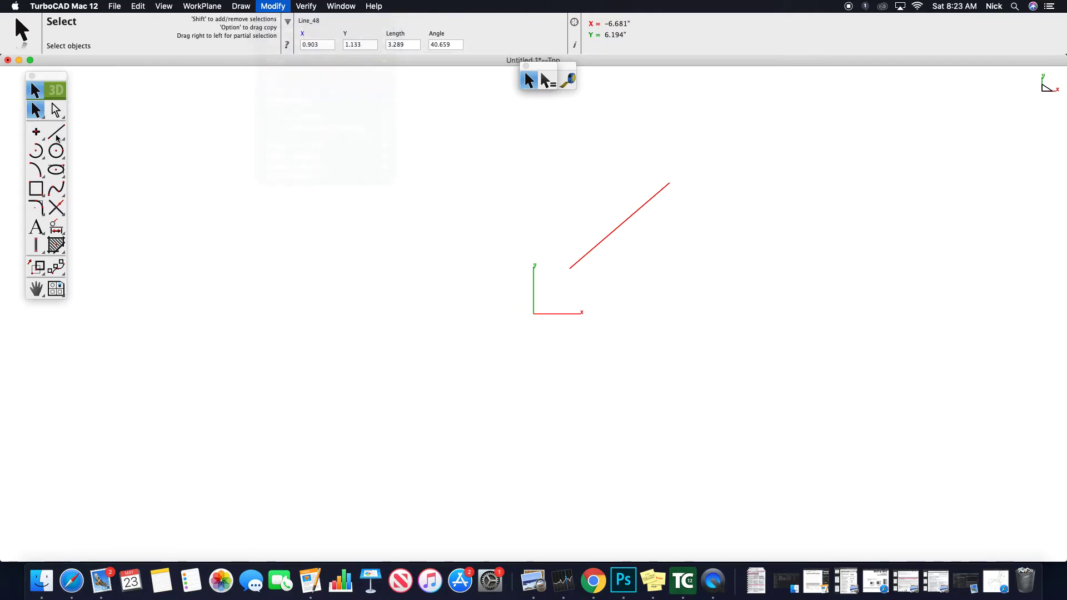
pyautogui.click(671, 185)
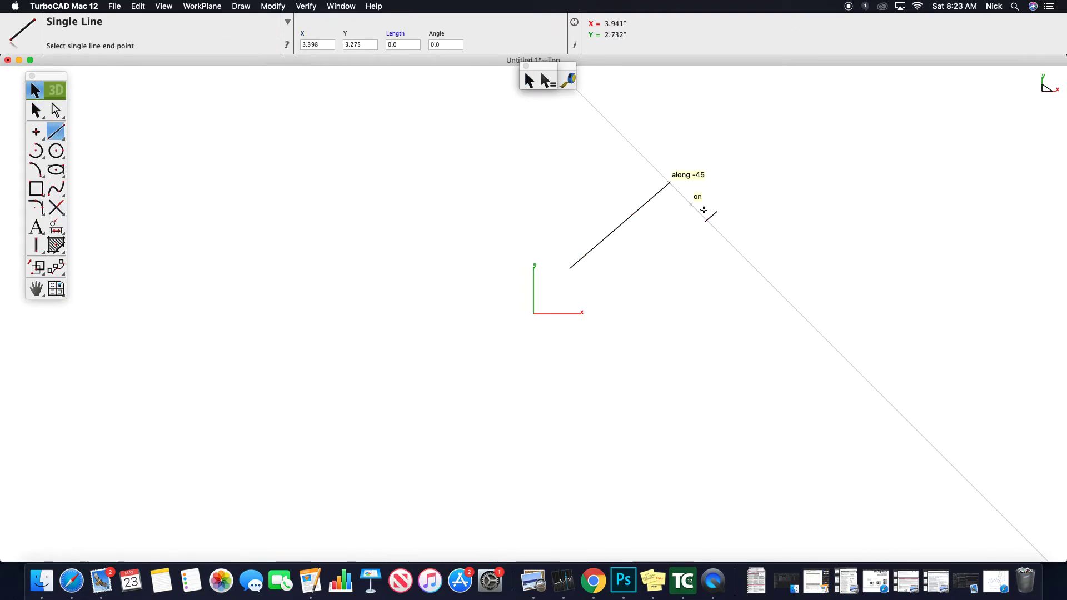
pyautogui.click(744, 256)
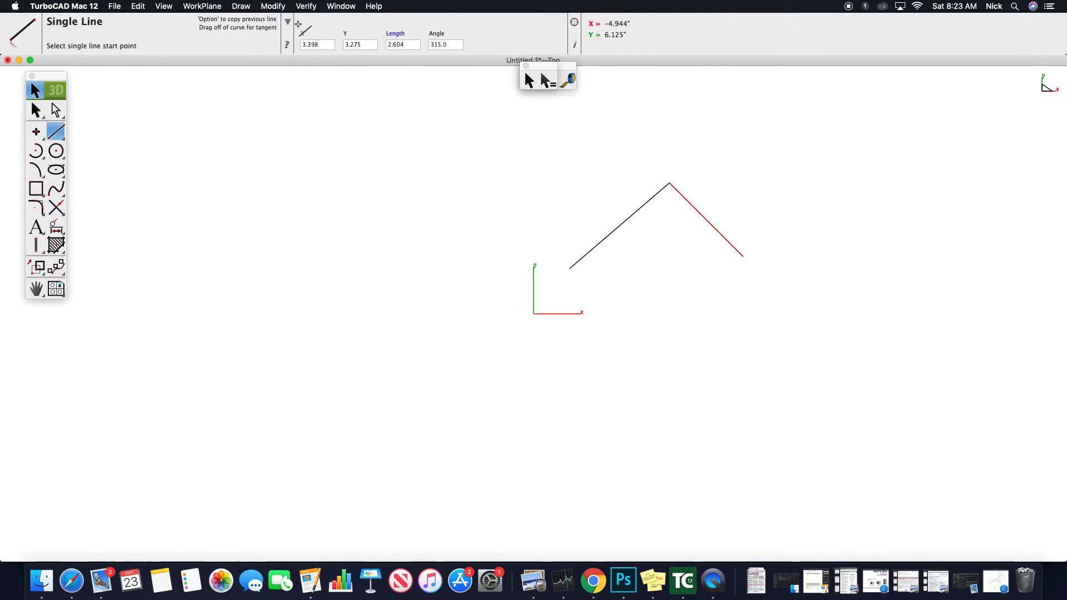
# Step: Round the top corner between the two lines with a 0.50-radius Fillet Two Lines
pyautogui.click(273, 6)
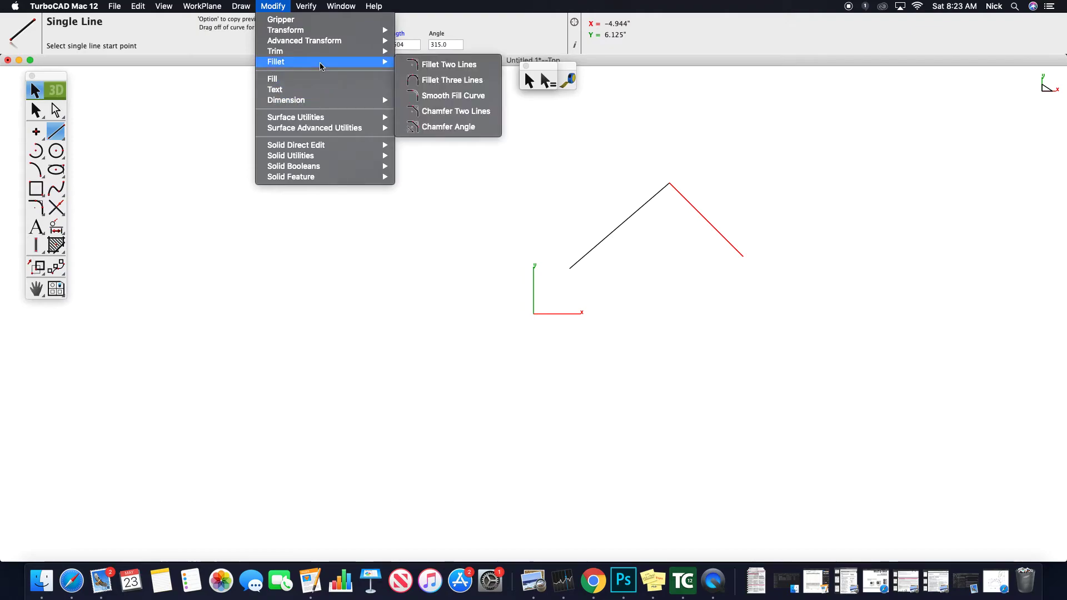
pyautogui.click(452, 65)
pyautogui.click(653, 198)
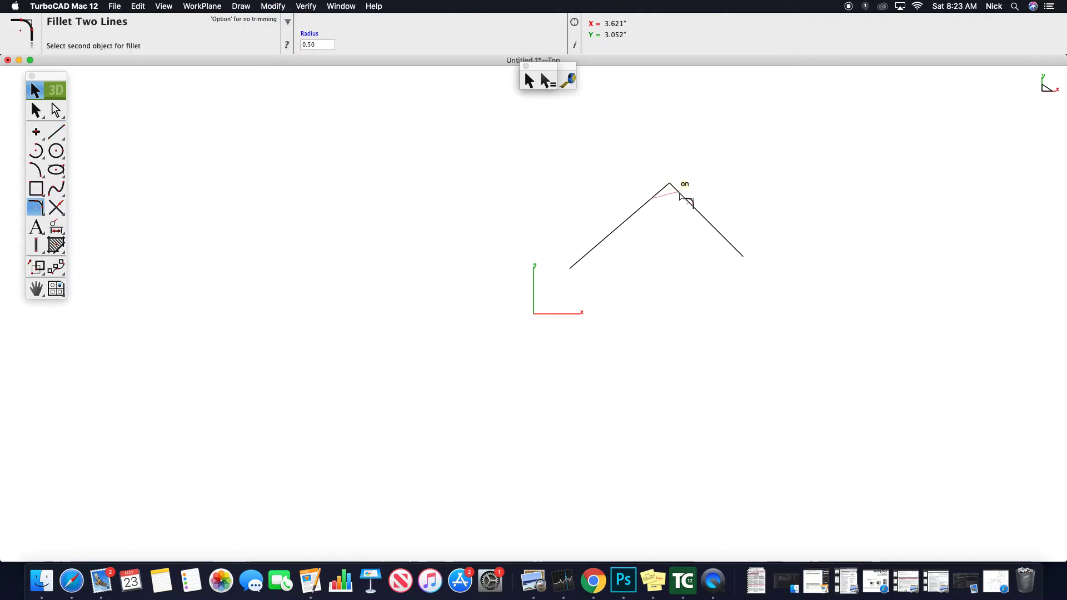
pyautogui.click(684, 198)
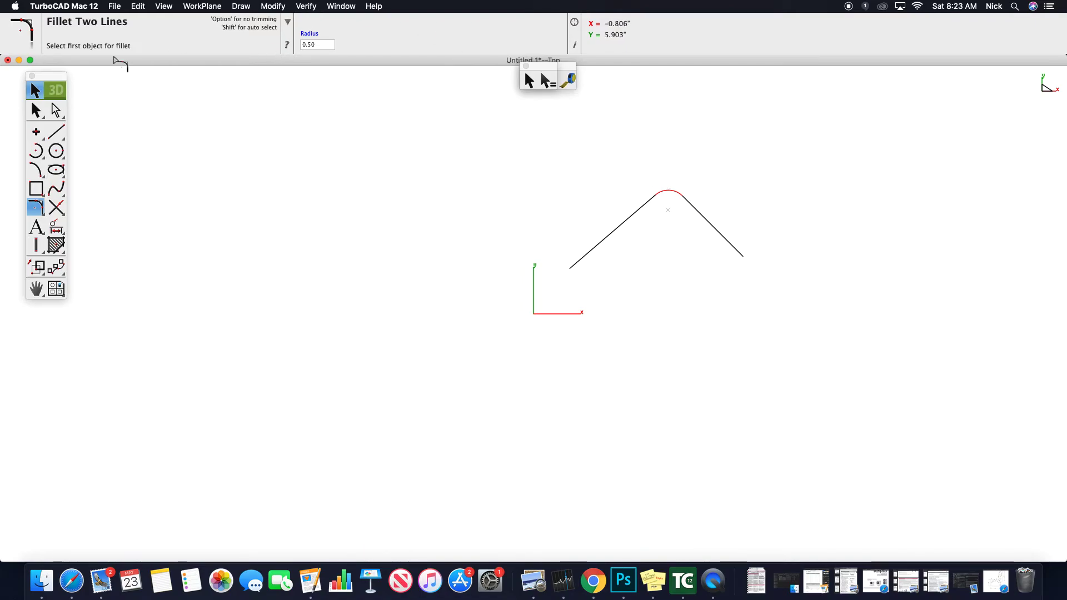
# Step: Draw the bottom two edges, closing the four-sided outline at the right corner
pyautogui.click(61, 129)
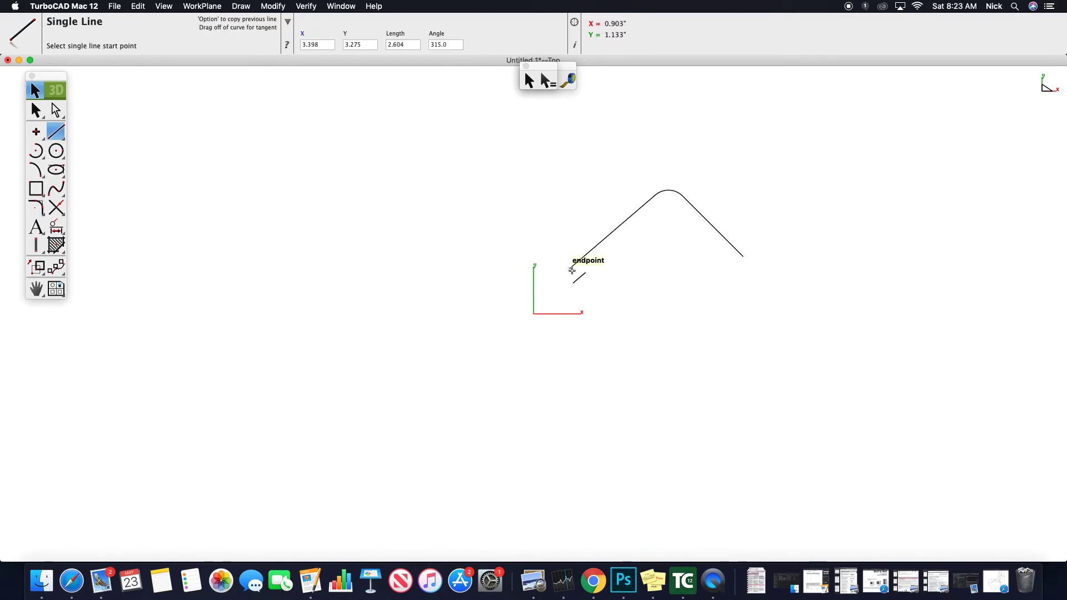
pyautogui.click(570, 269)
pyautogui.click(653, 351)
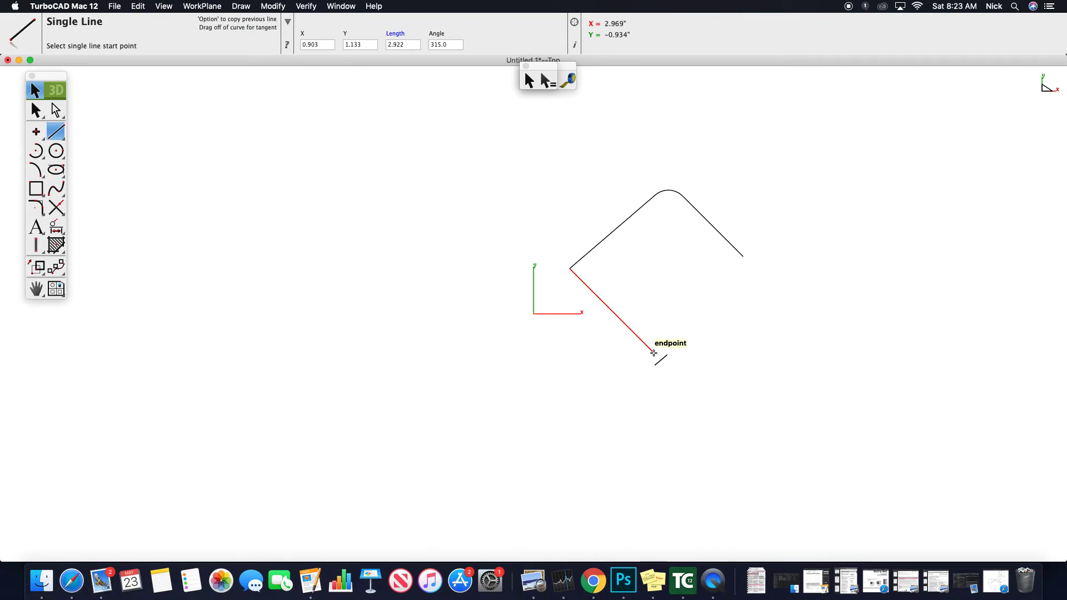
pyautogui.click(745, 258)
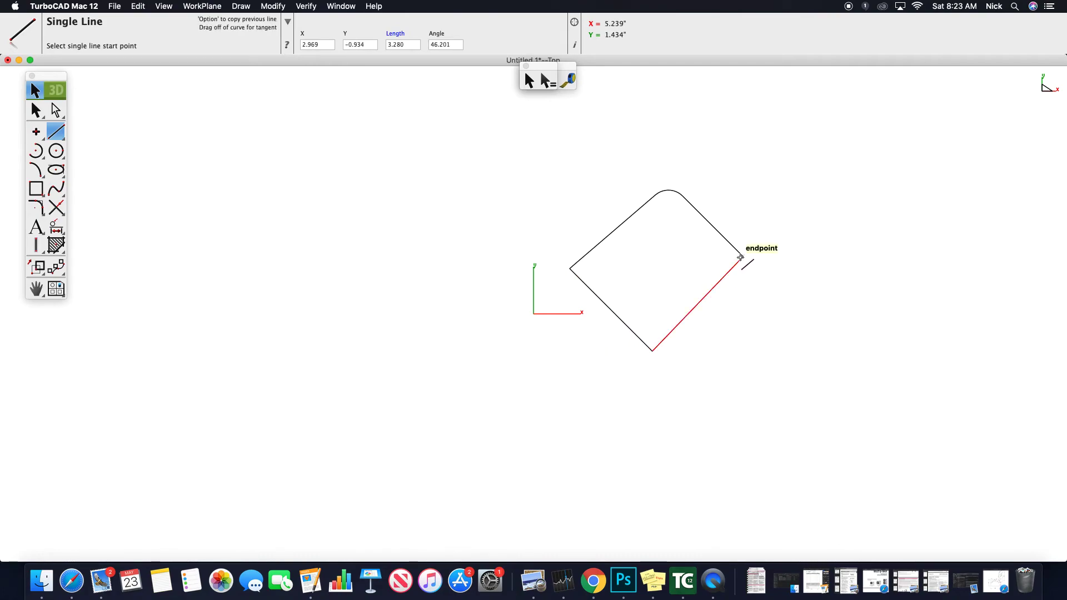
# Step: Apply Chamfer Two Lines to both bottom-corner edges, then return to Select
pyautogui.click(300, 6)
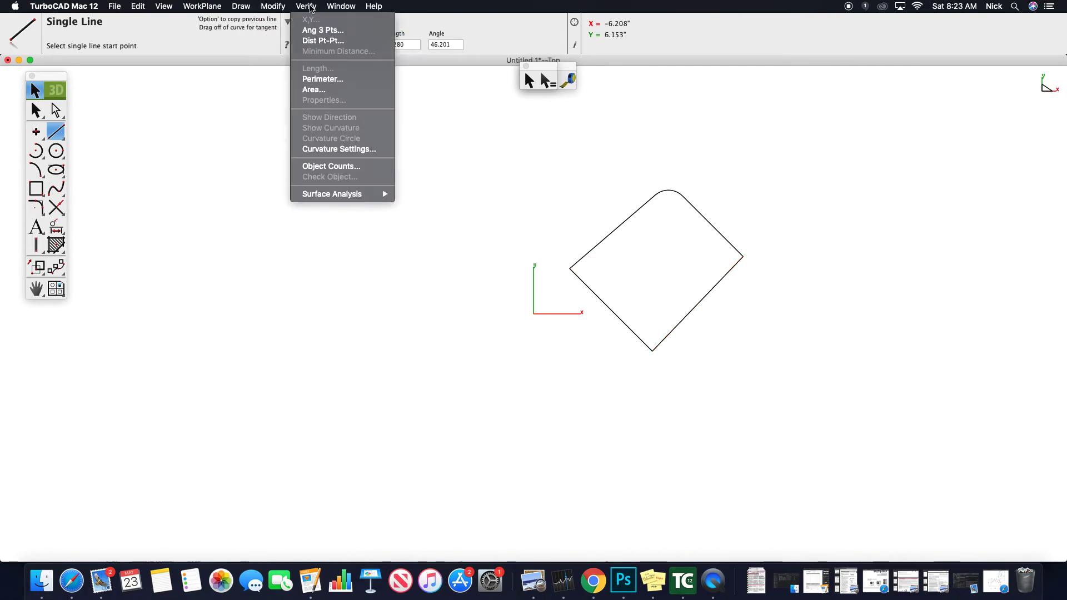
pyautogui.moveTo(265, 11)
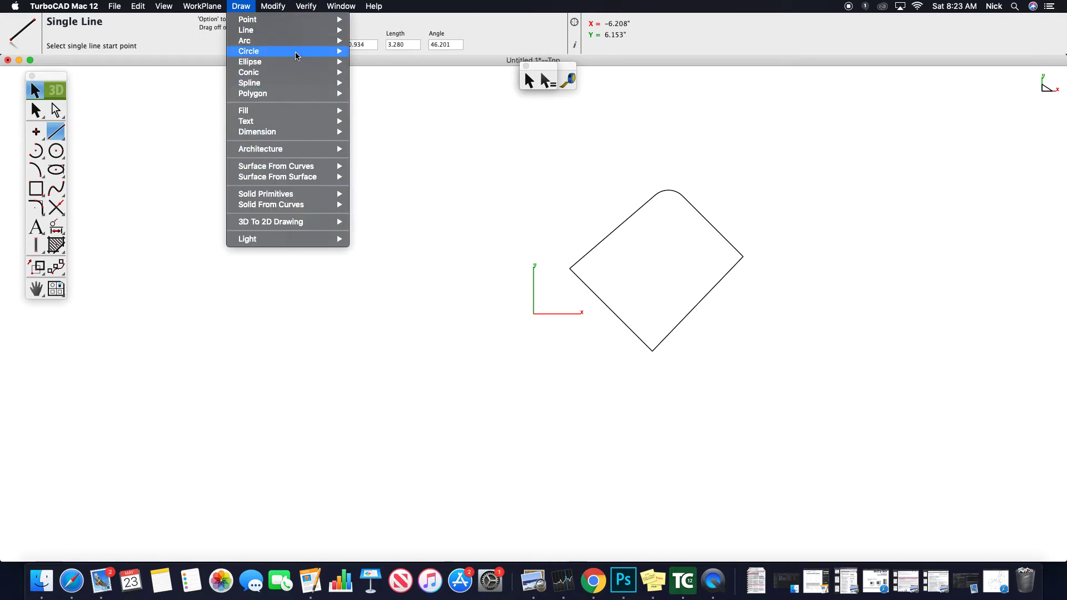
pyautogui.moveTo(297, 55)
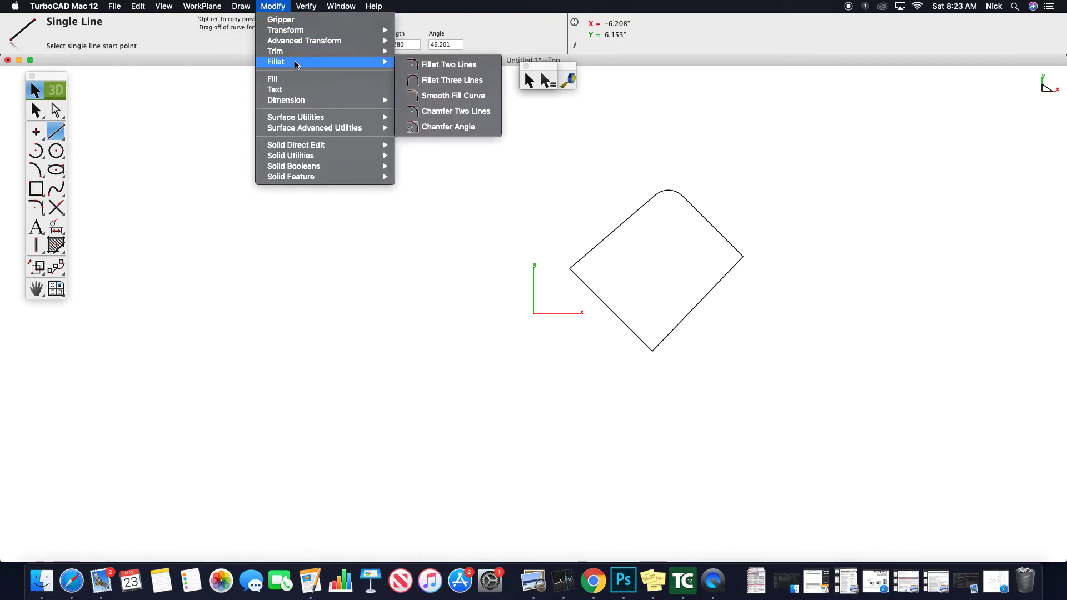
pyautogui.click(472, 111)
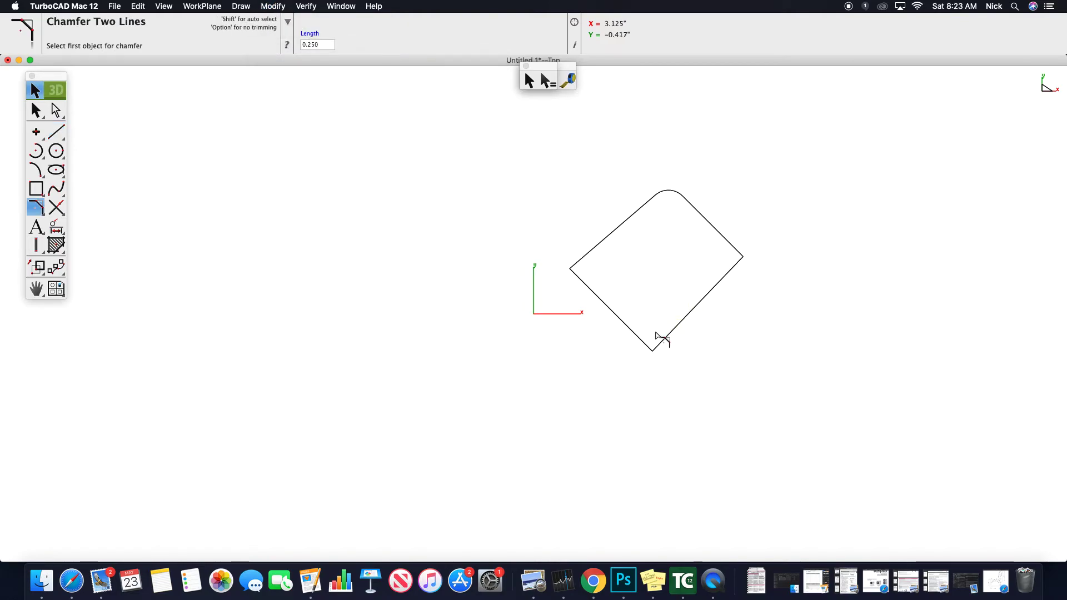
pyautogui.click(643, 338)
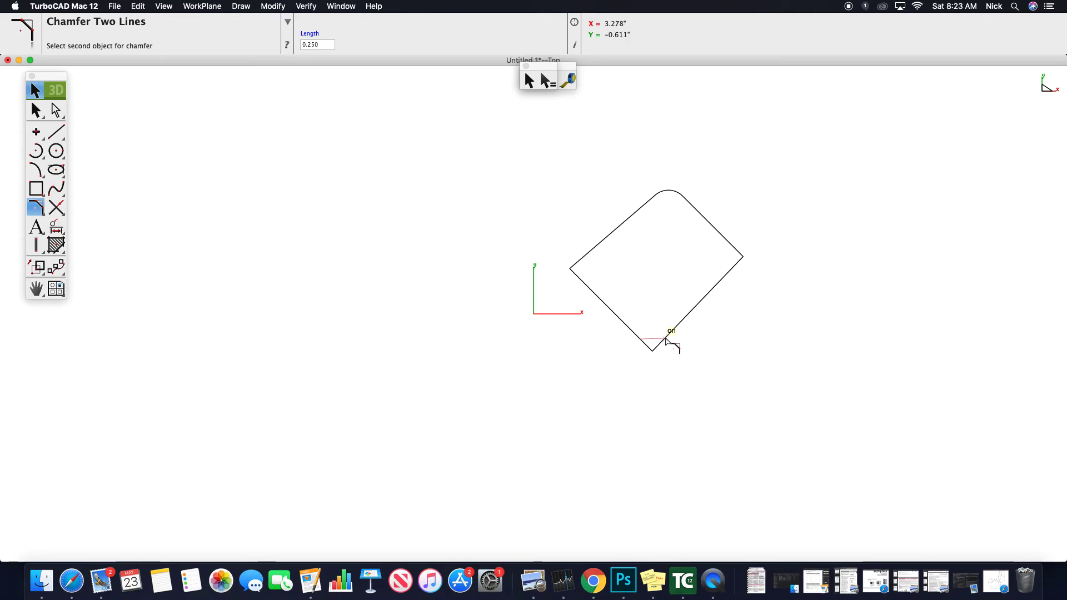
pyautogui.click(654, 349)
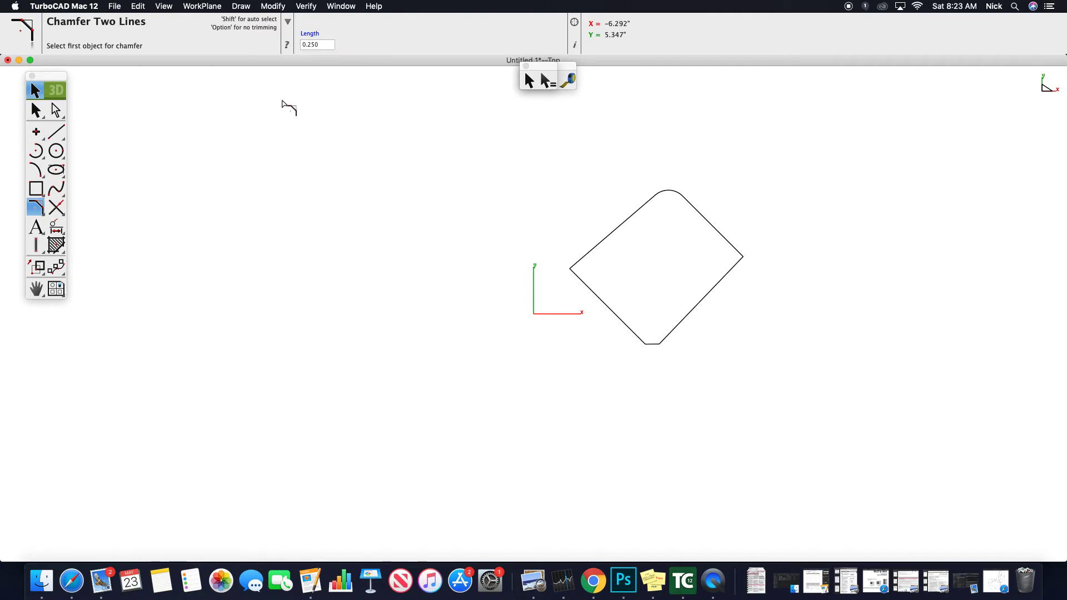
pyautogui.click(42, 113)
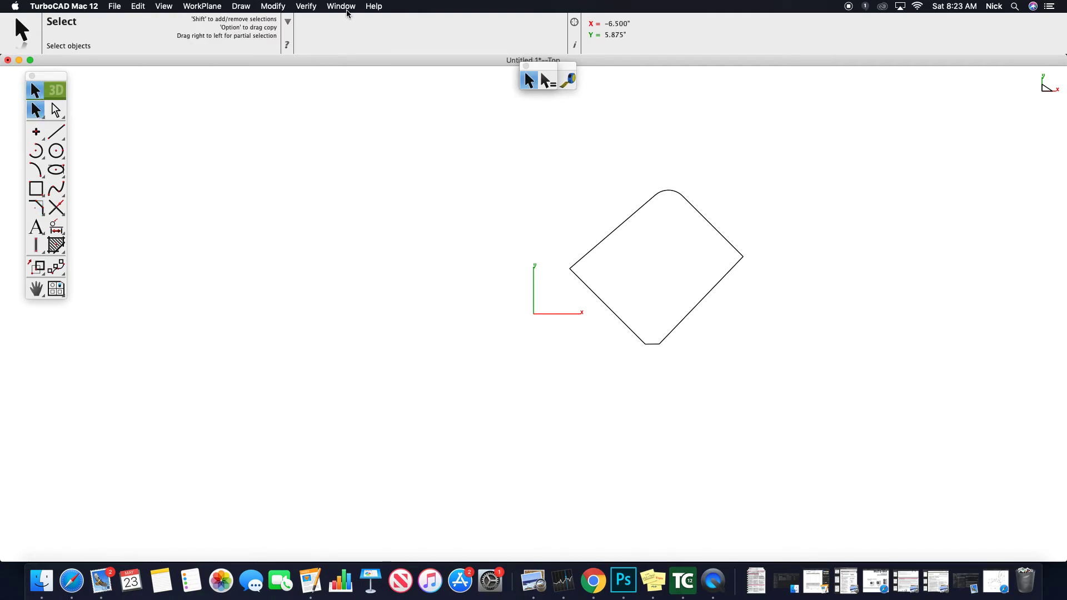
# Step: Run Verify > Dist Pt-Pt, then move the Distance dialog aside and close it
pyautogui.click(313, 6)
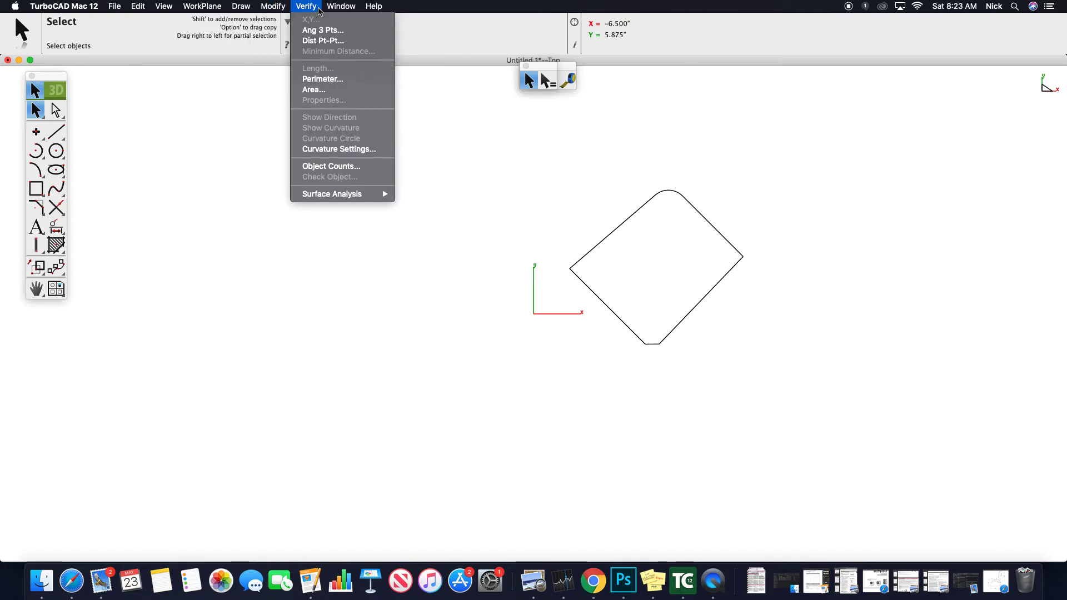
pyautogui.click(323, 42)
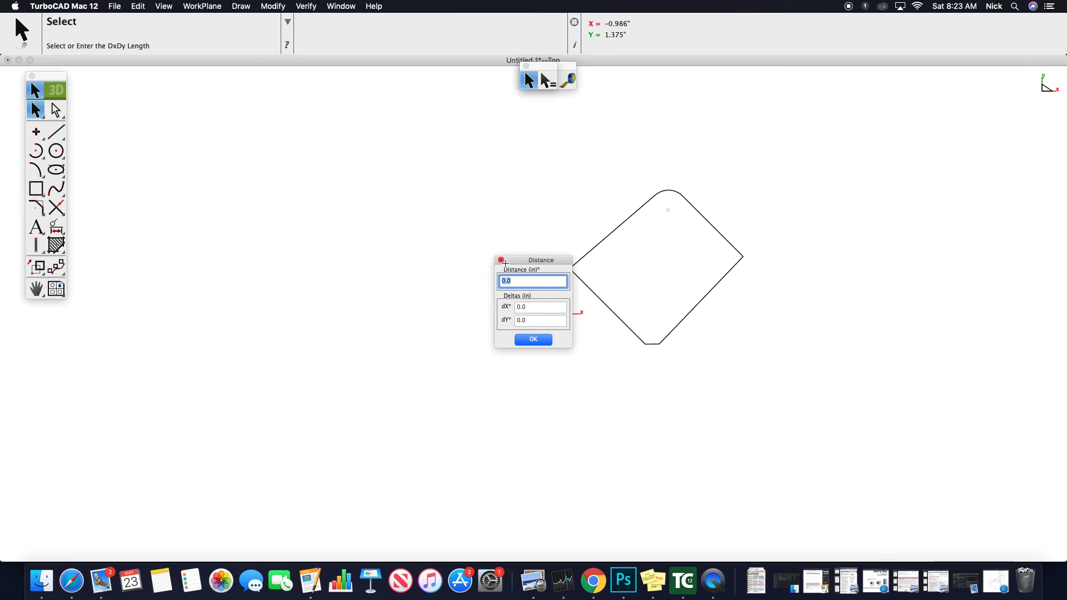
pyautogui.moveTo(503, 262); pyautogui.dragTo(443, 223)
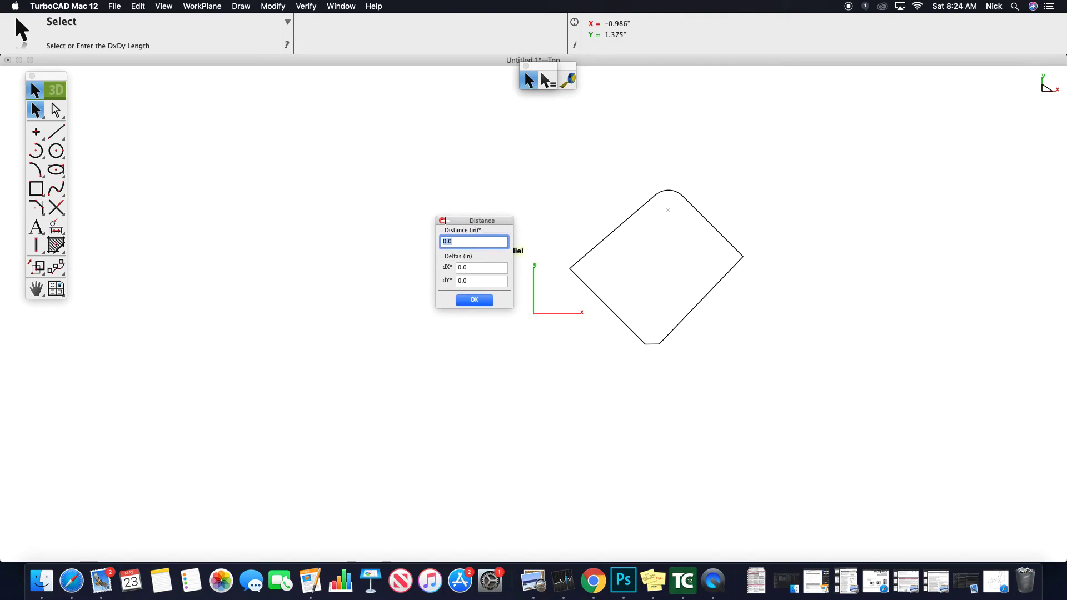
pyautogui.click(442, 221)
pyautogui.click(306, 6)
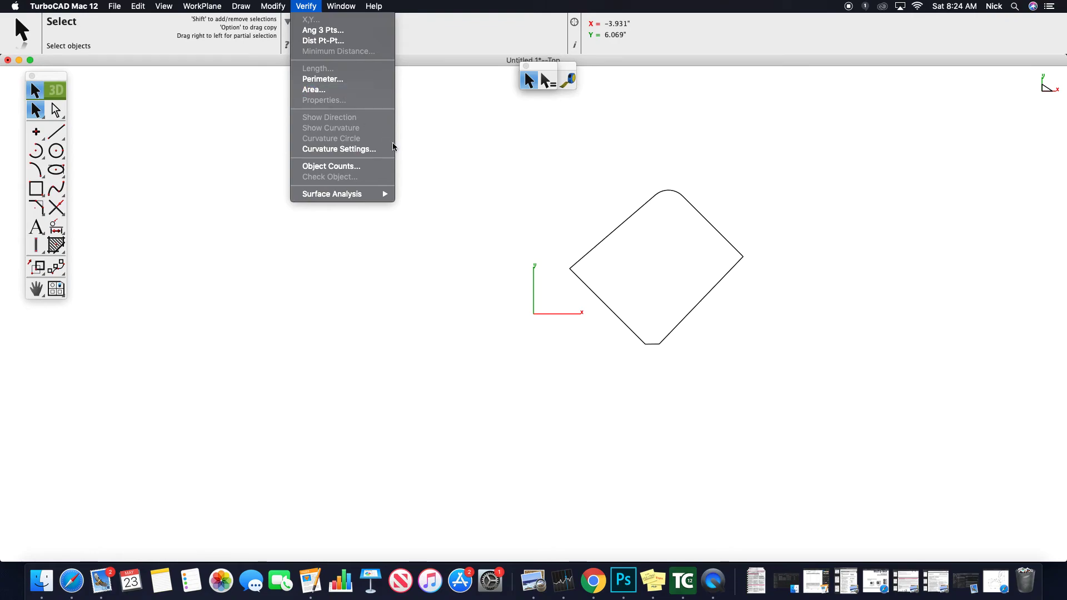
pyautogui.moveTo(347, 7)
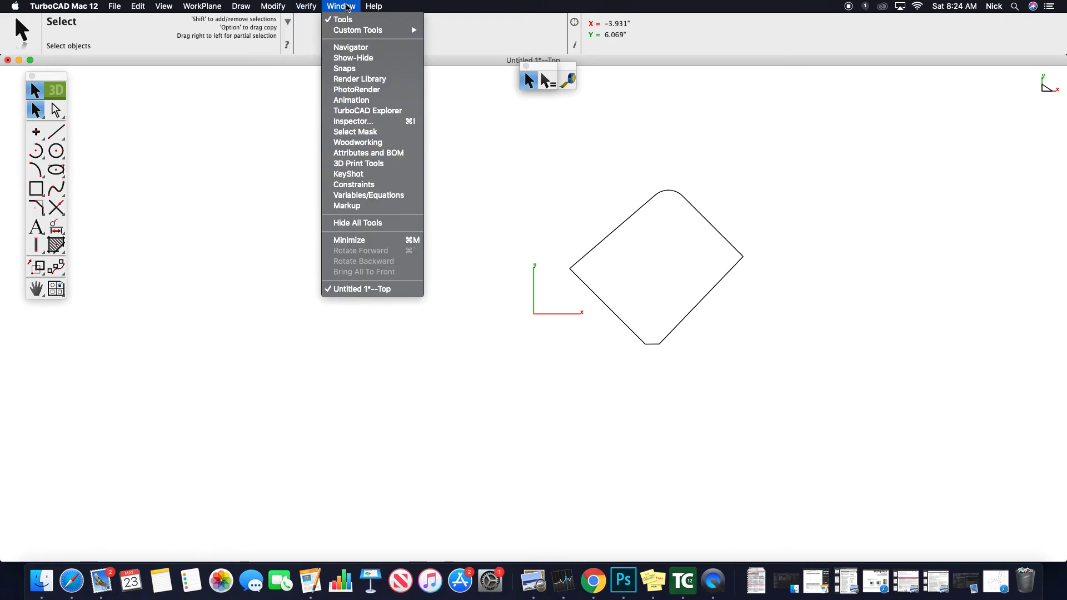
# Step: Show the Woodworking palette, move it right, and try the BullNose and Rabbet tools
pyautogui.click(395, 144)
pyautogui.moveTo(278, 119); pyautogui.dragTo(422, 123)
pyautogui.click(435, 137)
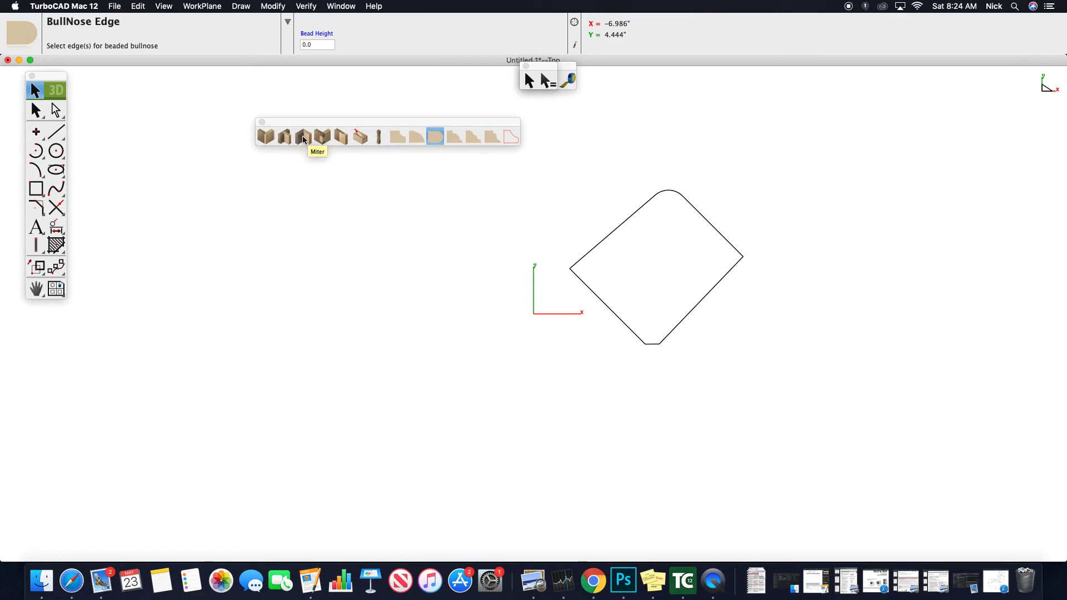
pyautogui.click(266, 138)
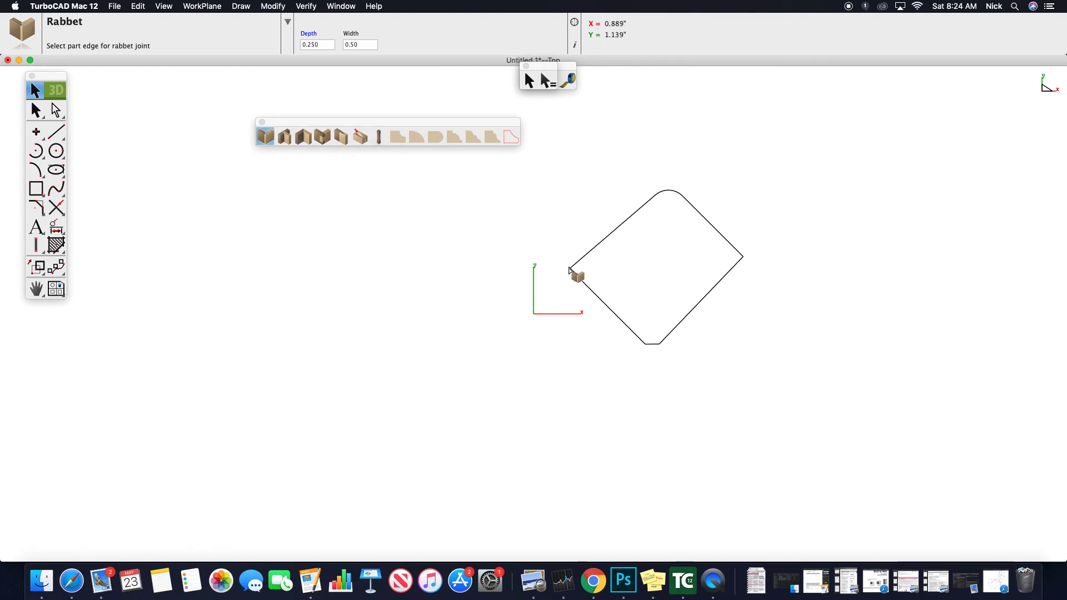
# Step: Leave the Dado tool active (Through, 1.0 from edge, 0.250 depth, 0.50 width) and close the palette
pyautogui.click(283, 138)
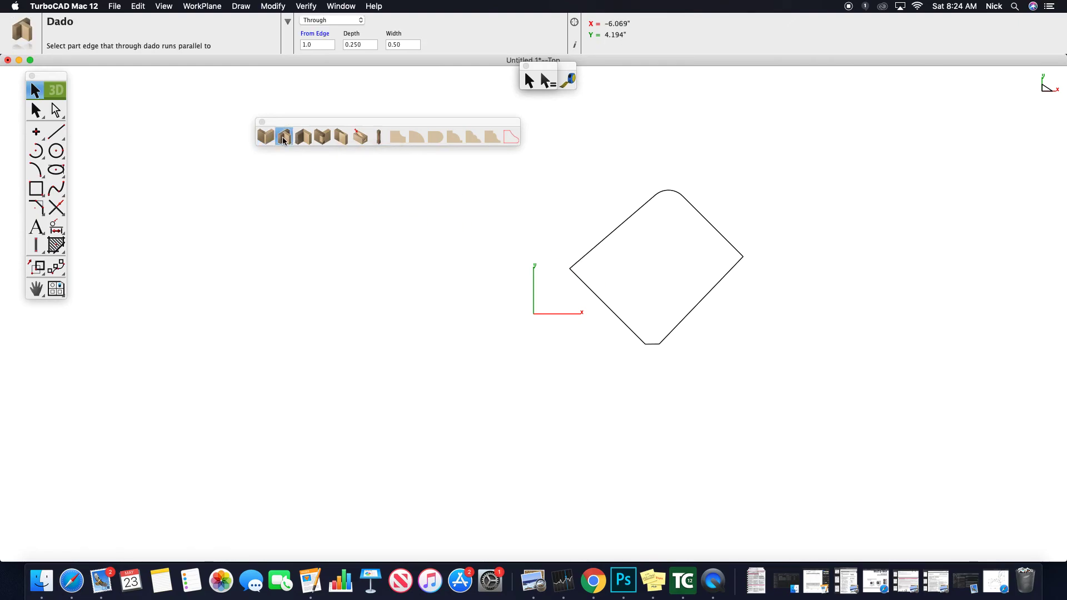
pyautogui.click(262, 121)
pyautogui.click(341, 7)
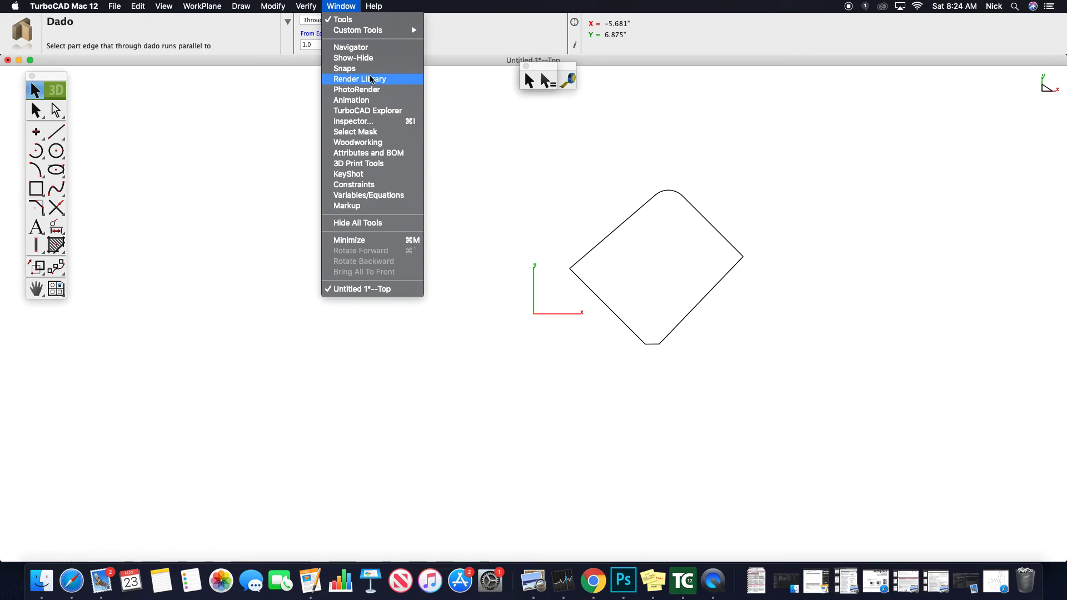
pyautogui.click(500, 64)
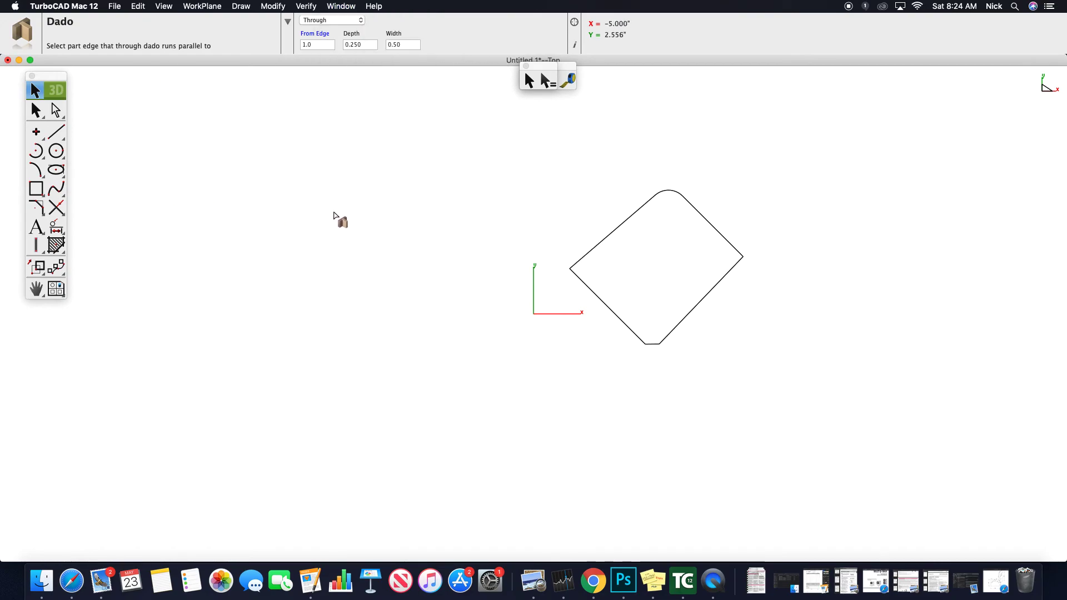
# Step: Marquee-select the whole chamfered shape and delete it
pyautogui.click(36, 110)
pyautogui.moveTo(583, 166); pyautogui.dragTo(855, 469)
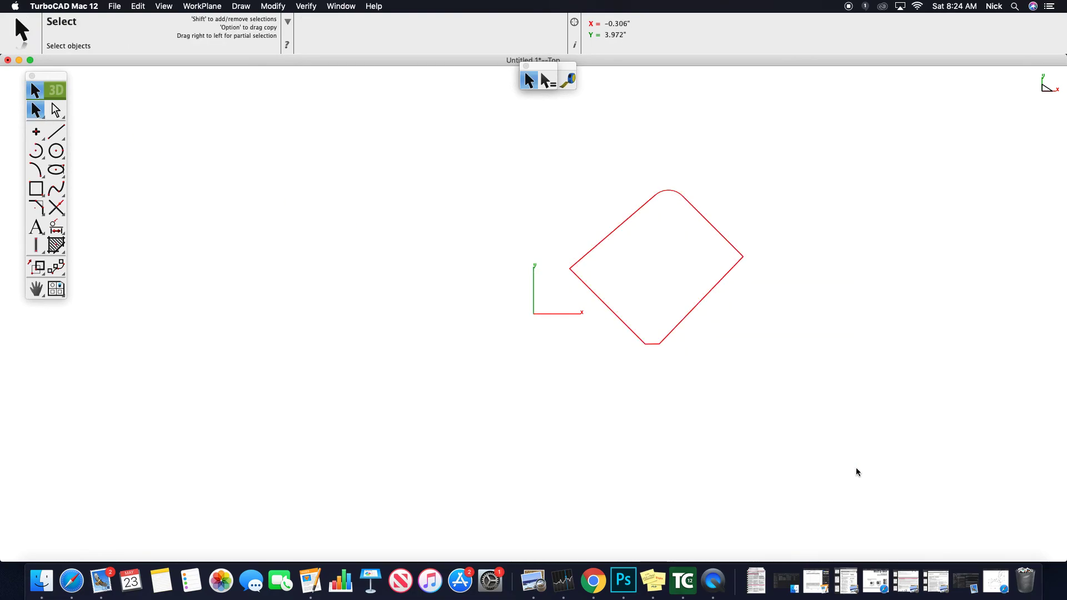
pyautogui.press('Delete')
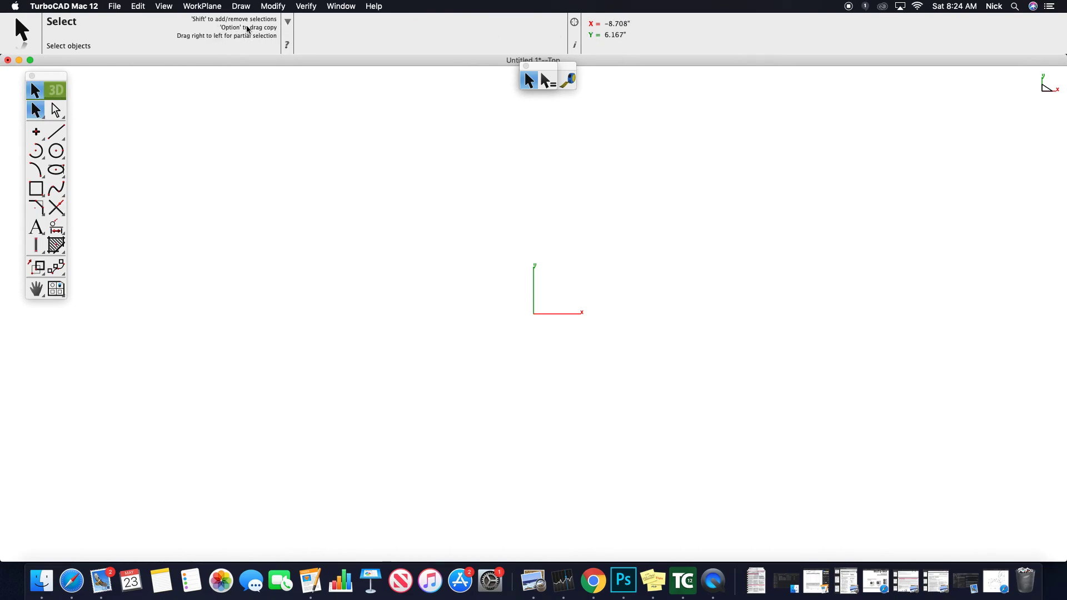
# Step: Try the Select Deep and Point tools, switch to 3D, then confirm returning to 2D mode
pyautogui.click(56, 110)
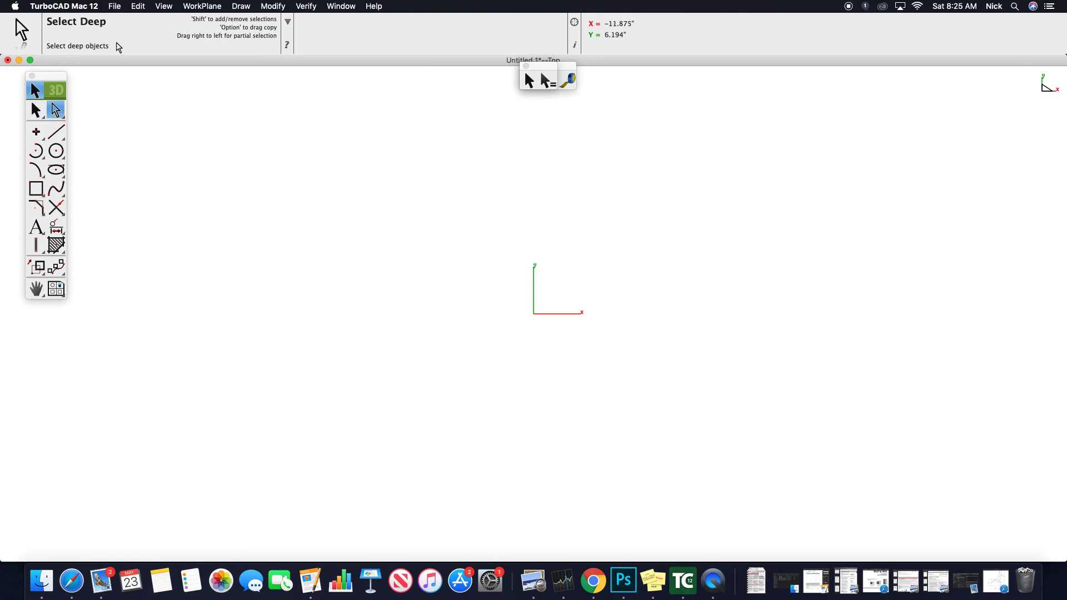
pyautogui.click(28, 127)
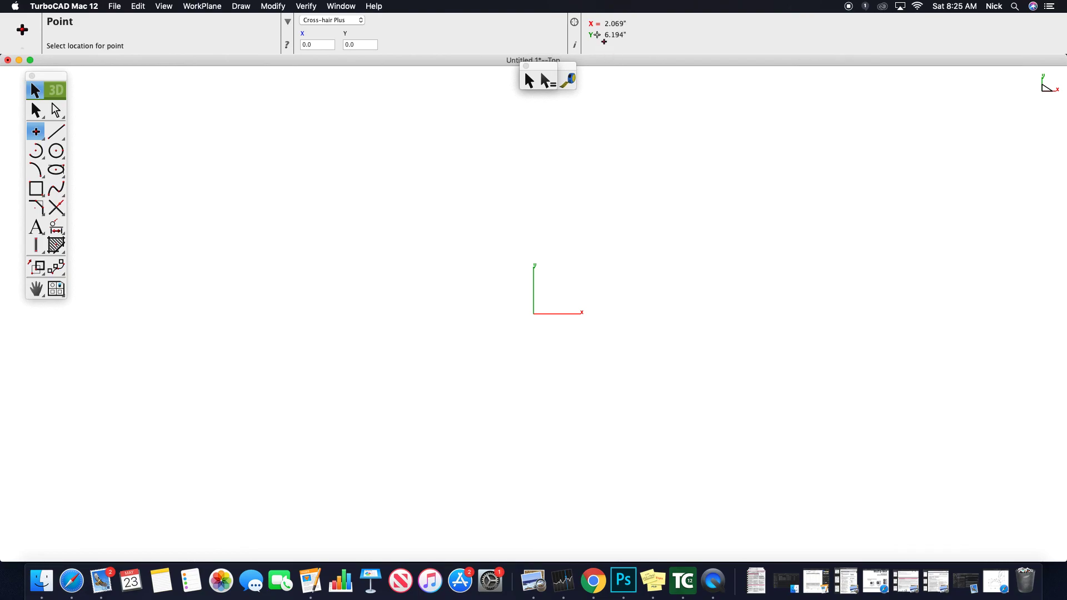
pyautogui.click(56, 91)
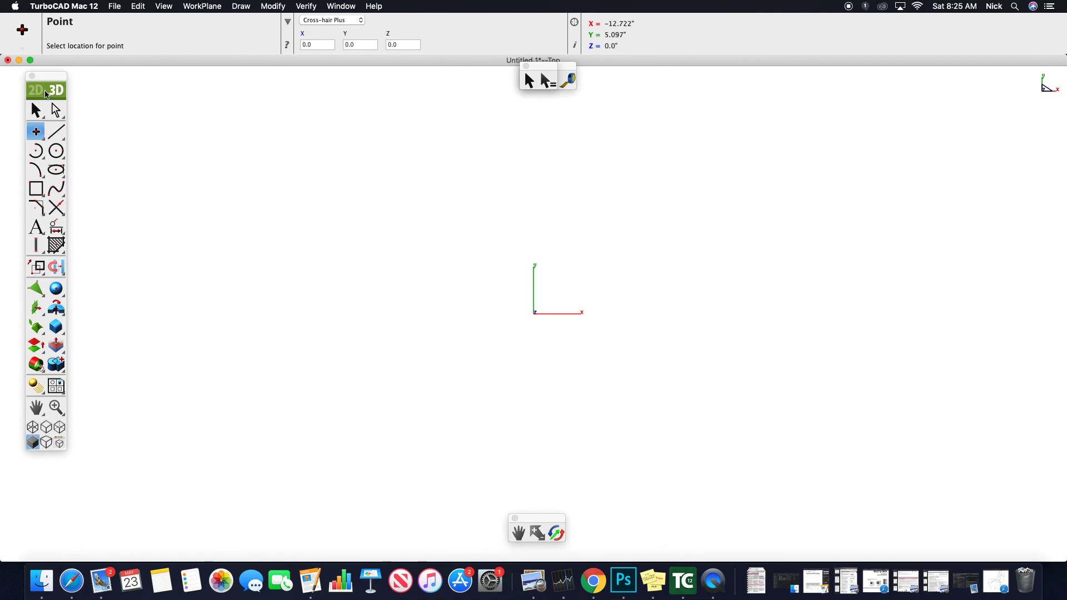
pyautogui.click(37, 92)
pyautogui.click(508, 332)
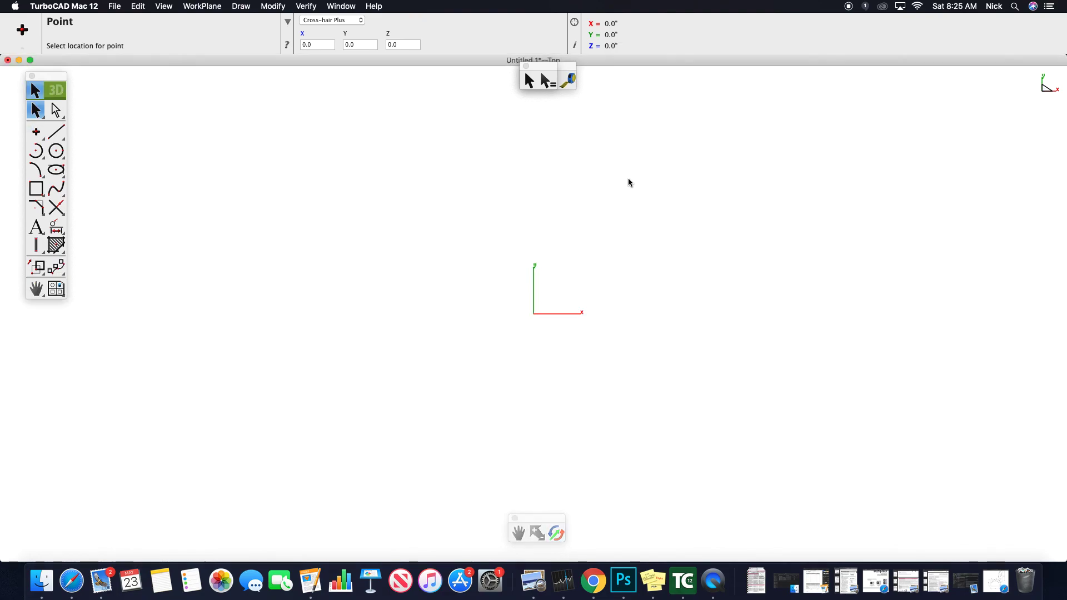